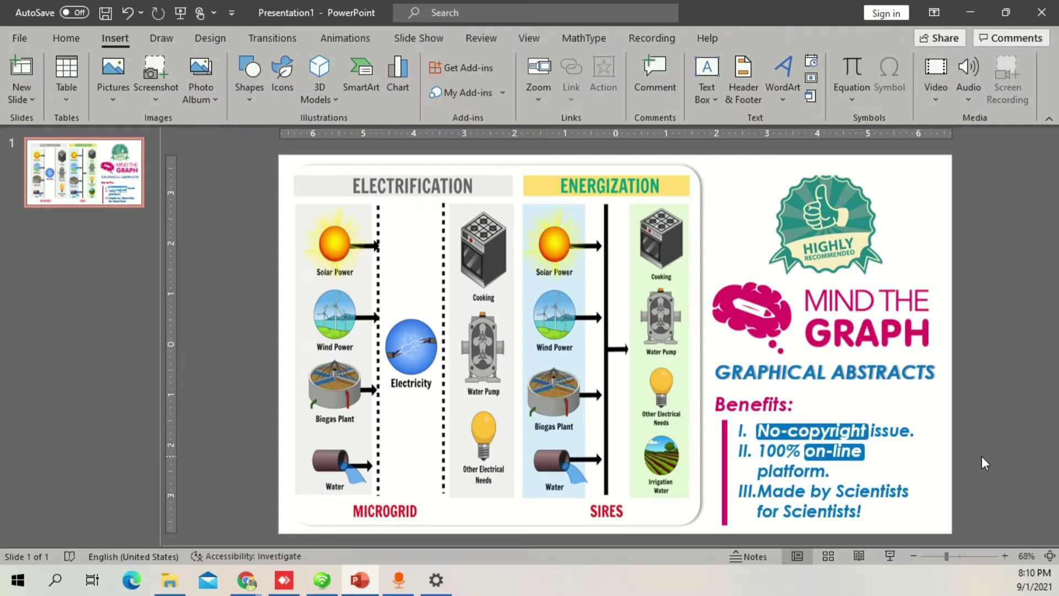
{"action": "left_click", "coordinate": [628, 401]}
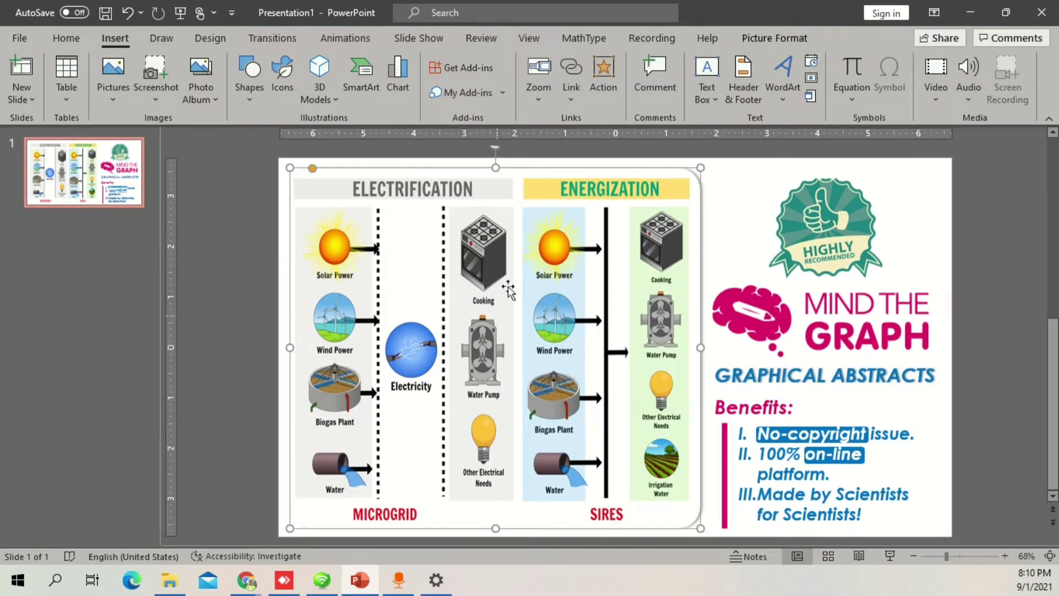
{"action": "left_click", "coordinate": [790, 328]}
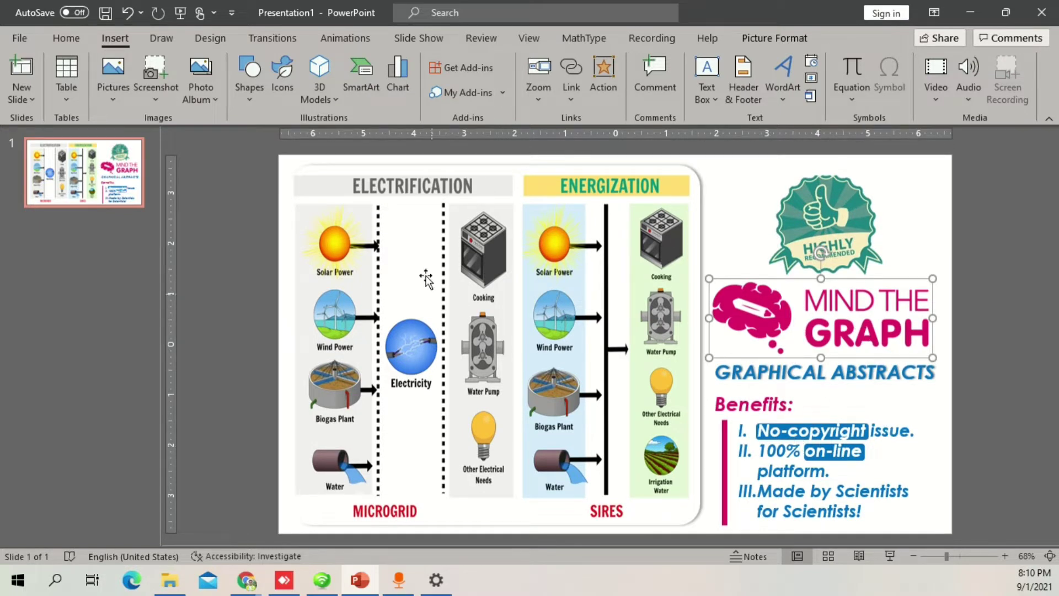
{"action": "left_click", "coordinate": [363, 282]}
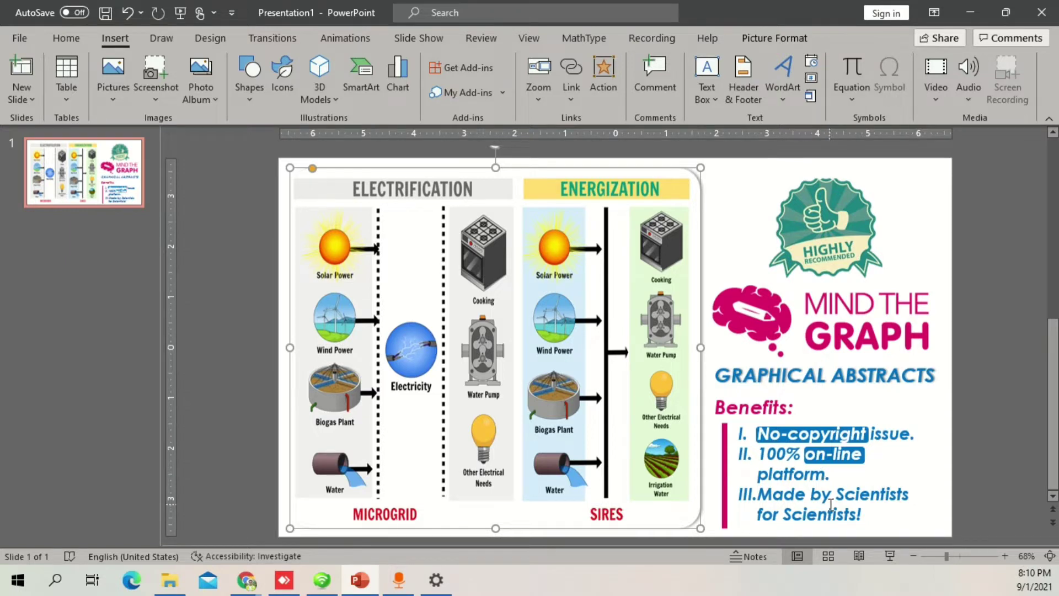
{"action": "triple_click", "coordinate": [869, 512]}
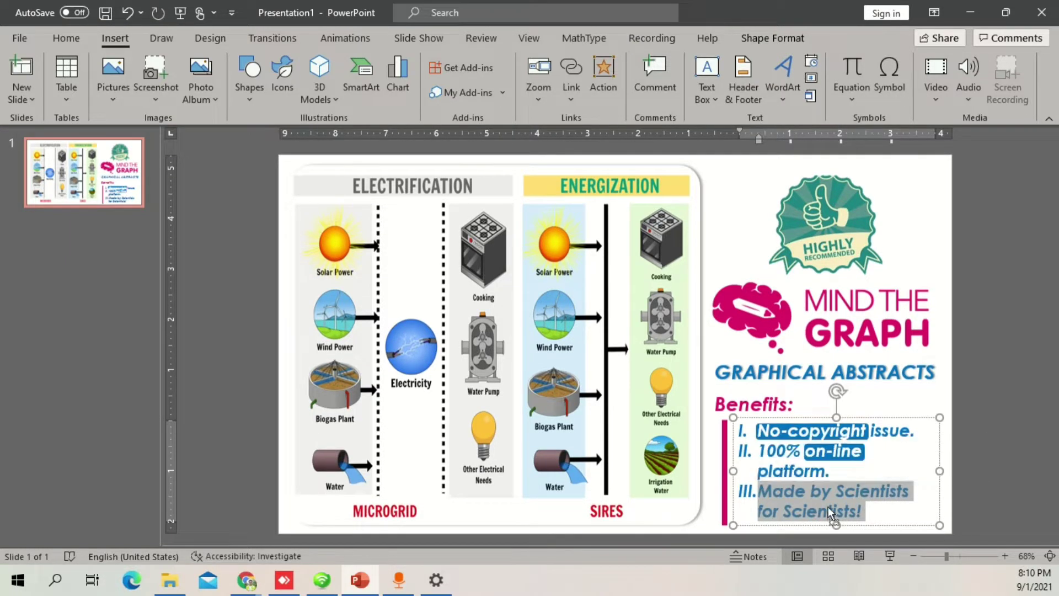
{"action": "left_click", "coordinate": [828, 510]}
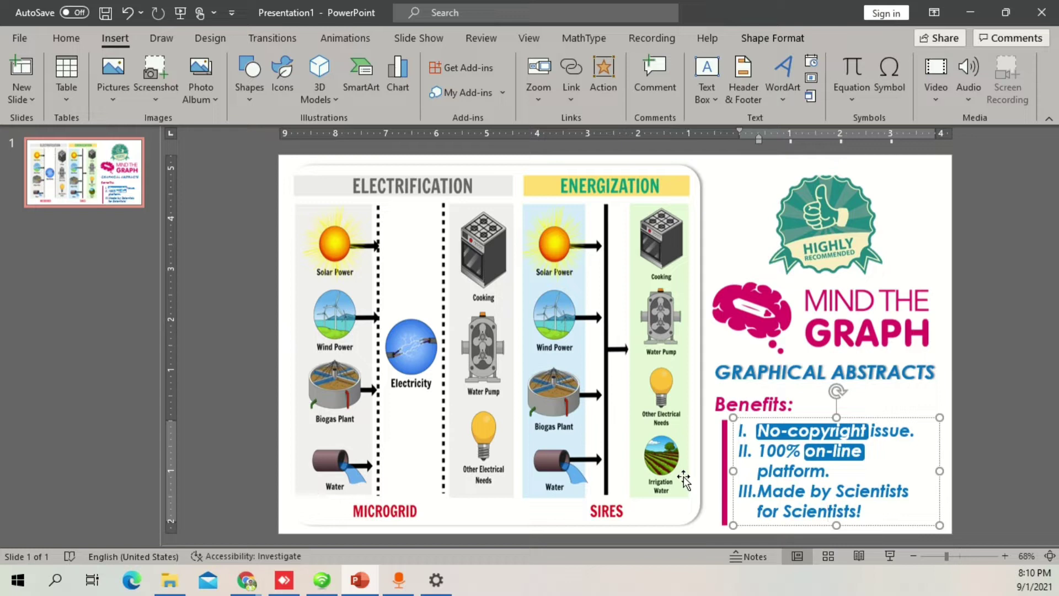
{"action": "left_click_drag", "start_coordinate": [877, 511], "coordinate": [757, 451]}
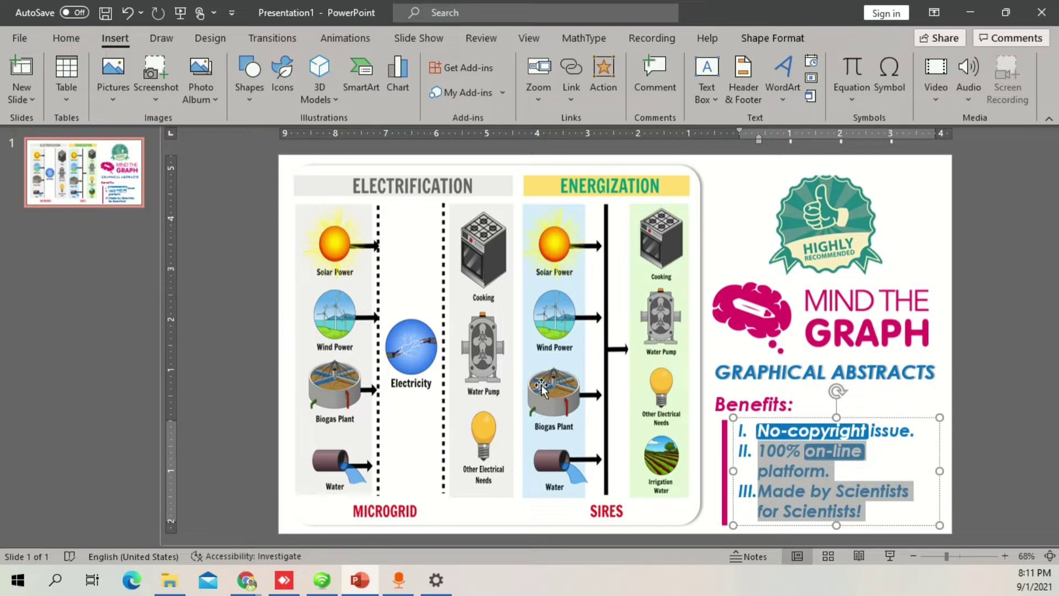
Switch to the Mind the Graph login page in Chrome
{"action": "mouse_move", "coordinate": [246, 583]}
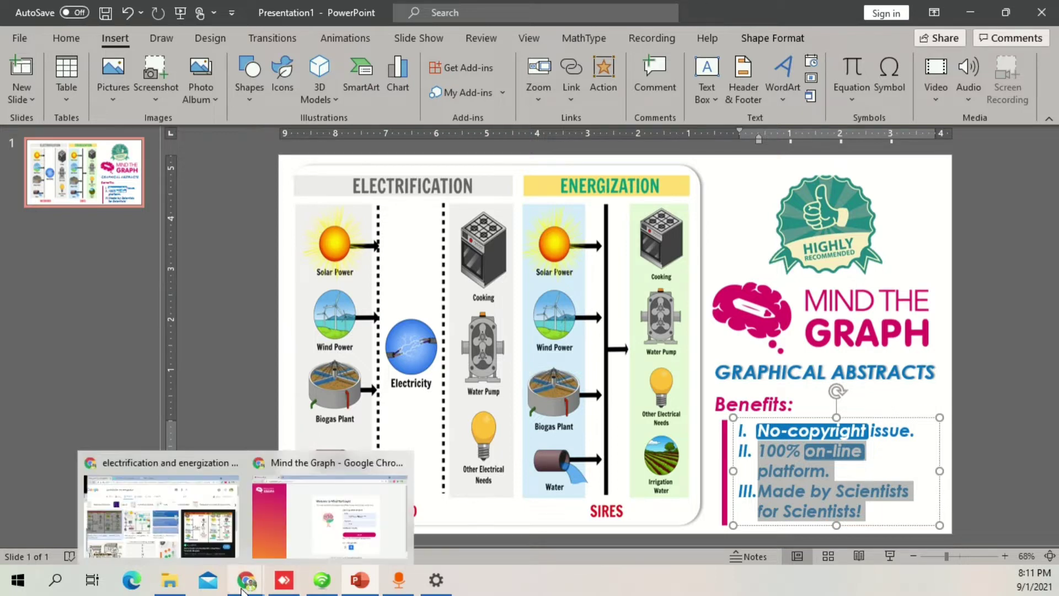
{"action": "left_click", "coordinate": [316, 535]}
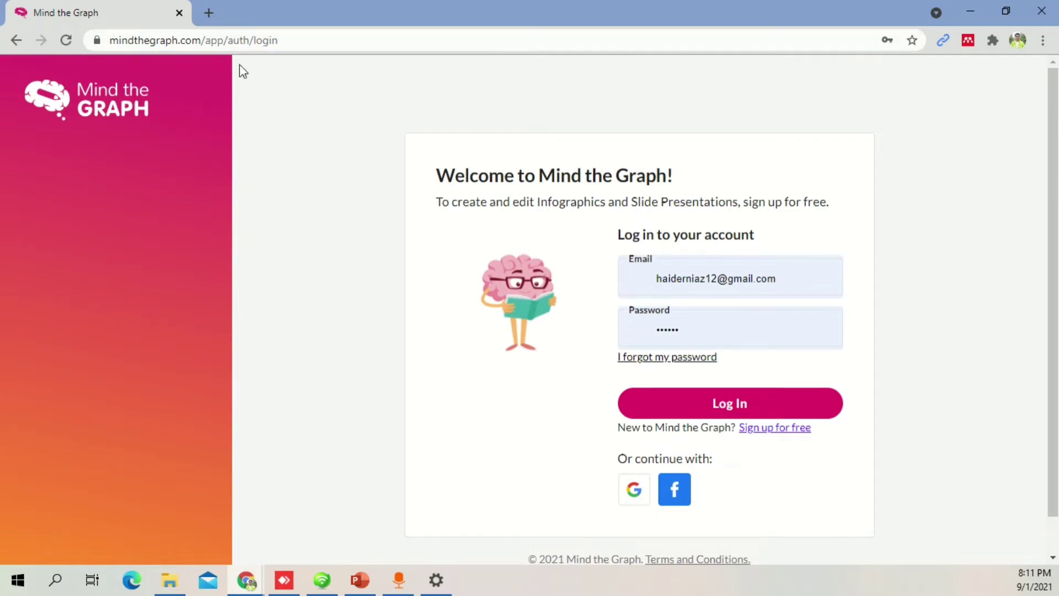
{"action": "left_click_drag", "start_coordinate": [117, 39], "coordinate": [292, 53]}
{"action": "left_click", "coordinate": [286, 44]}
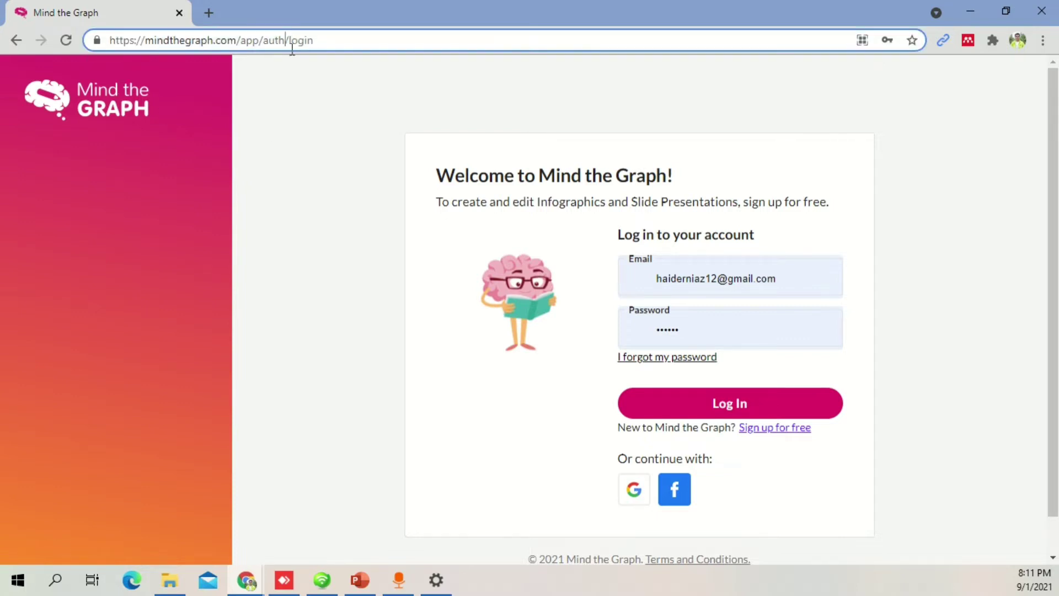
{"action": "left_click", "coordinate": [265, 128]}
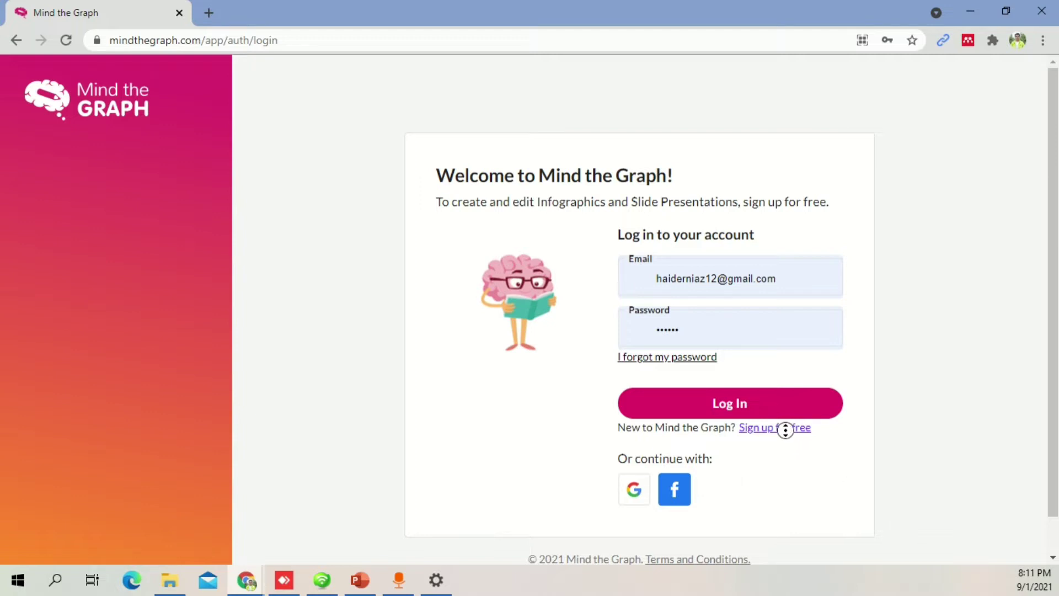
Open the free sign-up page and review its registration options and account details form
{"action": "scroll", "coordinate": [830, 445], "scroll_direction": "down", "scroll_amount": 1}
{"action": "scroll", "coordinate": [772, 458], "scroll_direction": "down", "scroll_amount": 1}
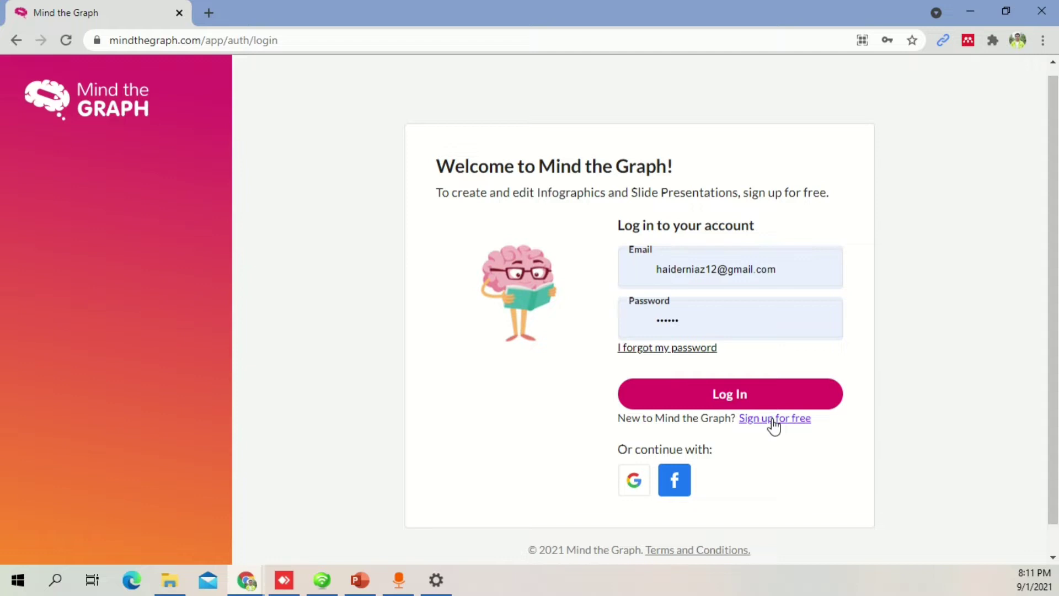
{"action": "right_click", "coordinate": [773, 419]}
{"action": "left_click", "coordinate": [778, 466]}
{"action": "left_click", "coordinate": [790, 419]}
{"action": "scroll", "coordinate": [959, 309], "scroll_direction": "down", "scroll_amount": 2}
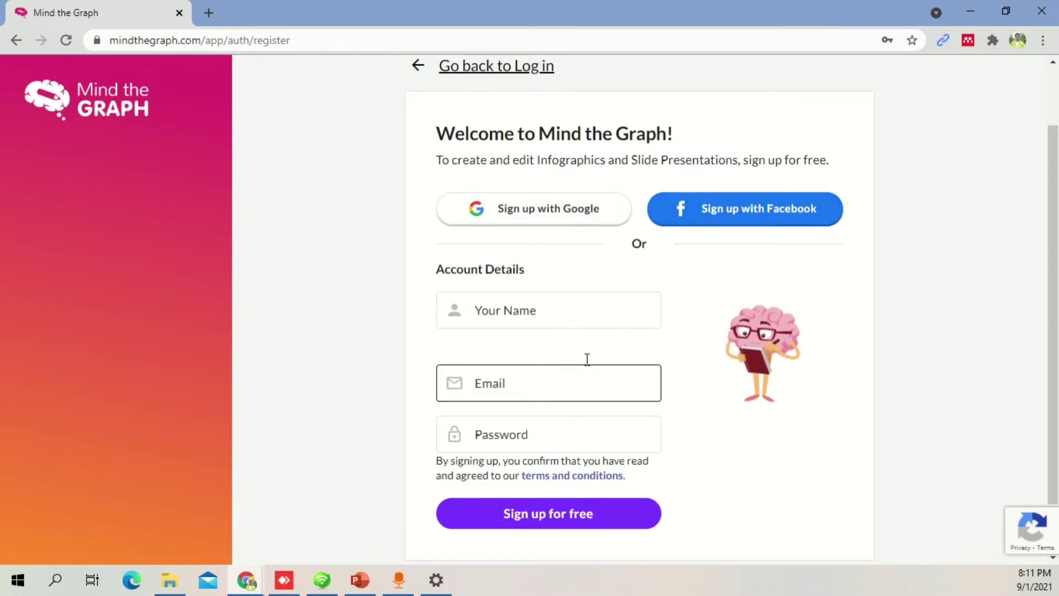
{"action": "scroll", "coordinate": [912, 386], "scroll_direction": "up", "scroll_amount": 2}
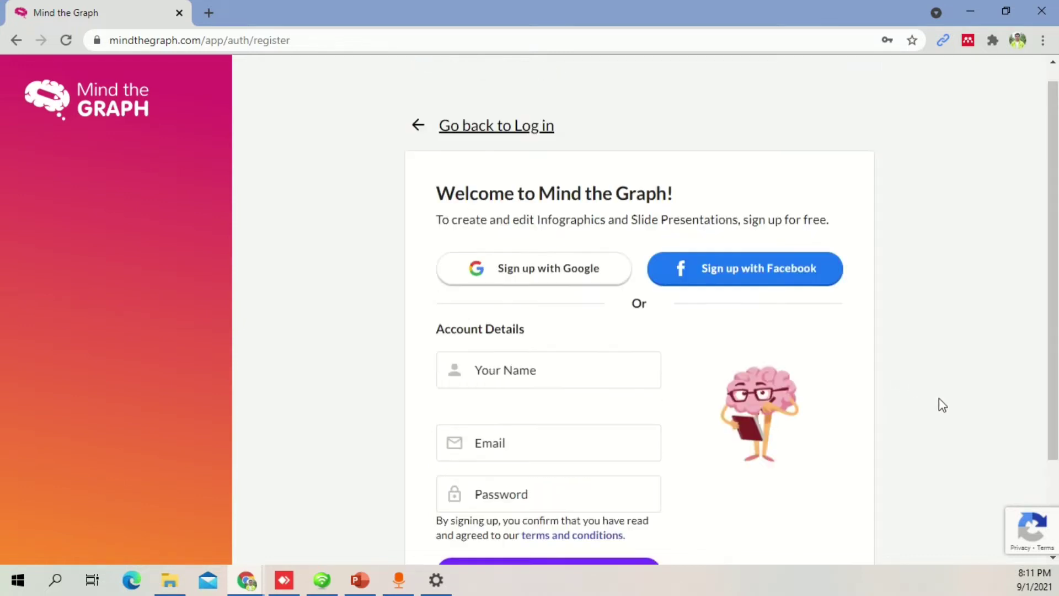
Return to the login page and log in with the saved account credentials
{"action": "left_click", "coordinate": [524, 146]}
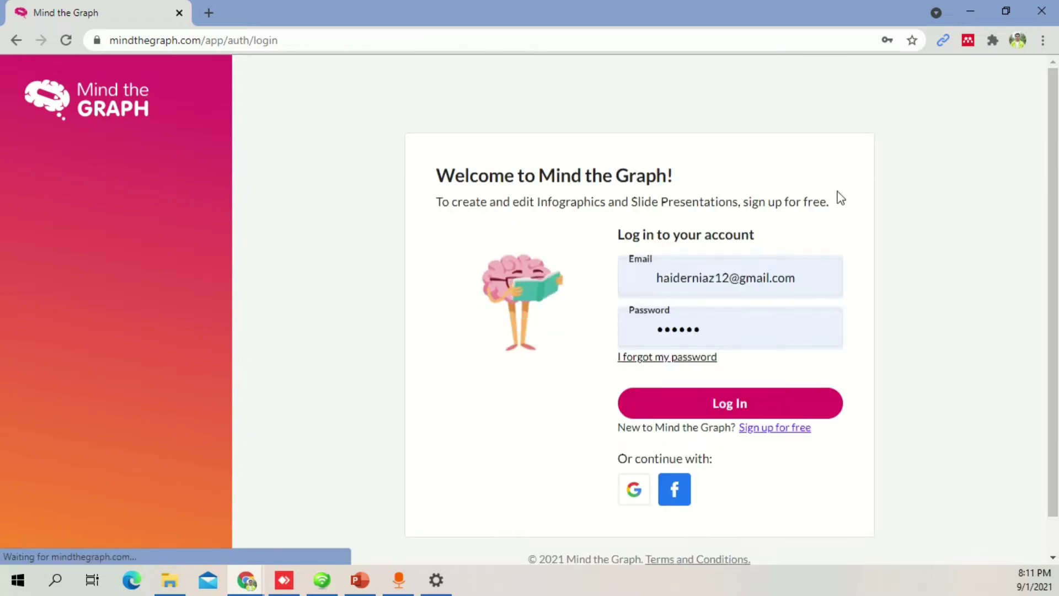
{"action": "left_click", "coordinate": [793, 404]}
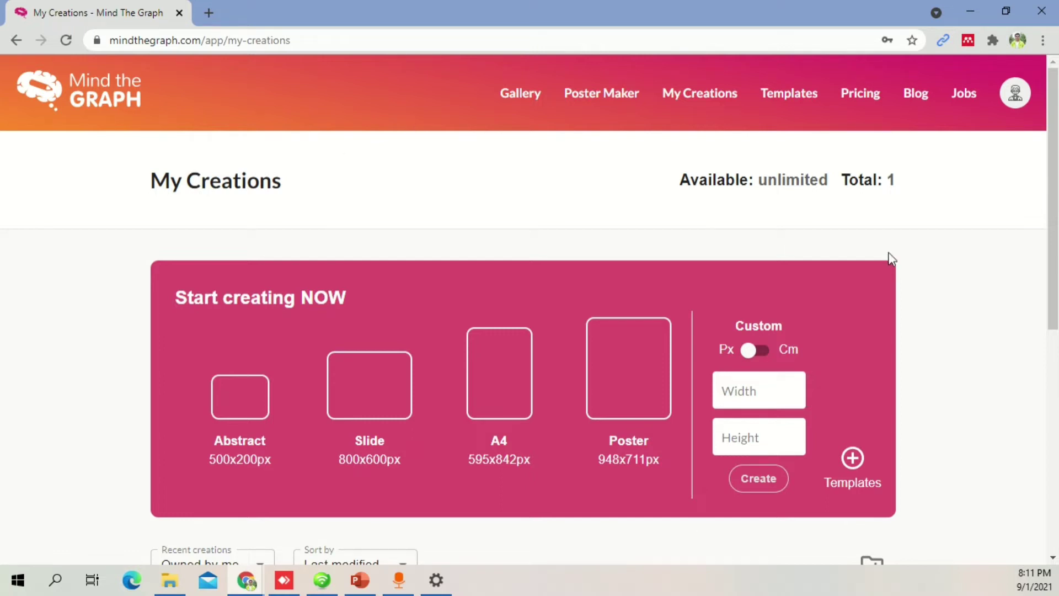
Open the illustration gallery and look through its scientific categories, closing the live chat window that covers them
{"action": "middle_click", "coordinate": [525, 93]}
{"action": "left_click", "coordinate": [517, 113]}
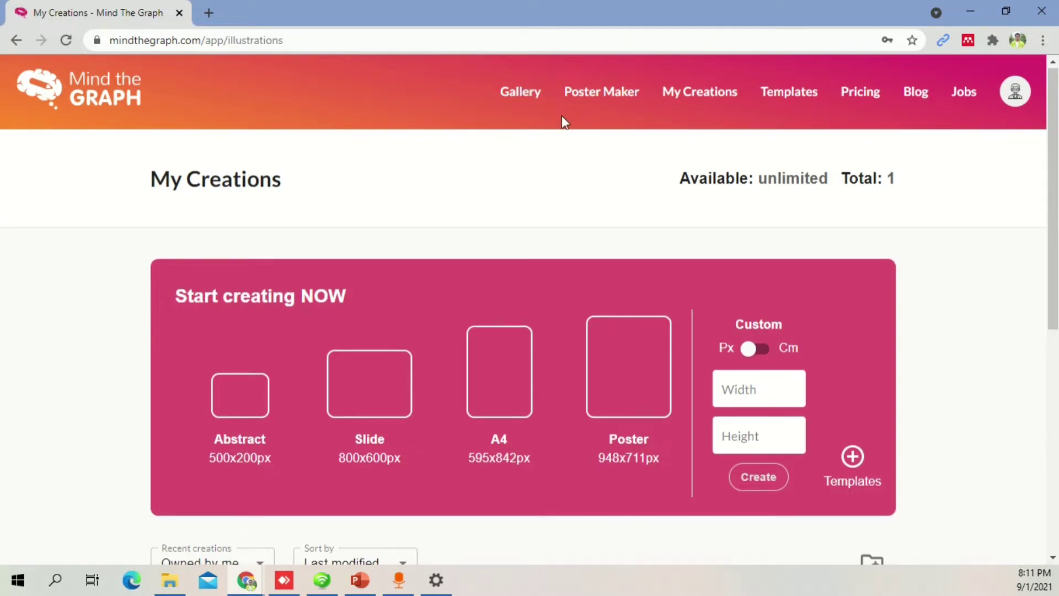
{"action": "scroll", "coordinate": [968, 256], "scroll_direction": "down", "scroll_amount": 6}
{"action": "scroll", "coordinate": [969, 262], "scroll_direction": "down", "scroll_amount": 2}
{"action": "scroll", "coordinate": [968, 265], "scroll_direction": "up", "scroll_amount": 3}
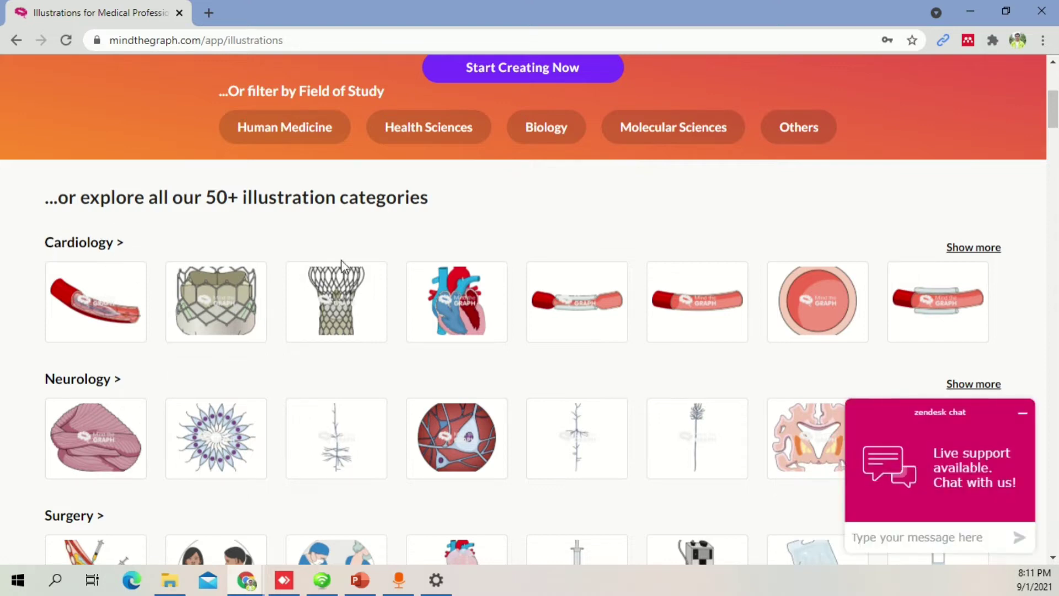
{"action": "scroll", "coordinate": [183, 321], "scroll_direction": "down", "scroll_amount": 1}
{"action": "scroll", "coordinate": [804, 284], "scroll_direction": "down", "scroll_amount": 4}
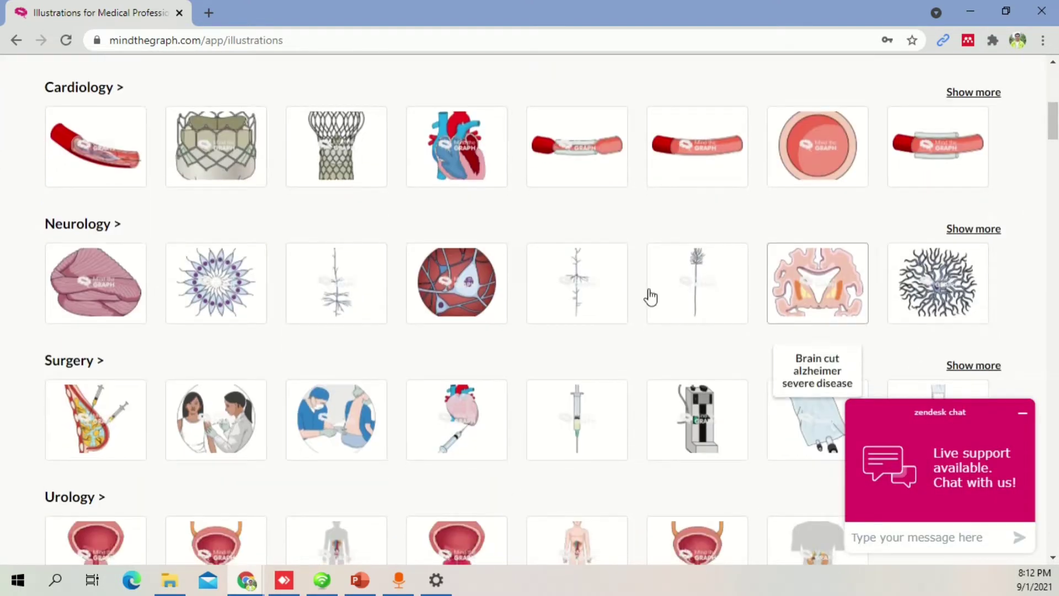
{"action": "scroll", "coordinate": [253, 272], "scroll_direction": "down", "scroll_amount": 8}
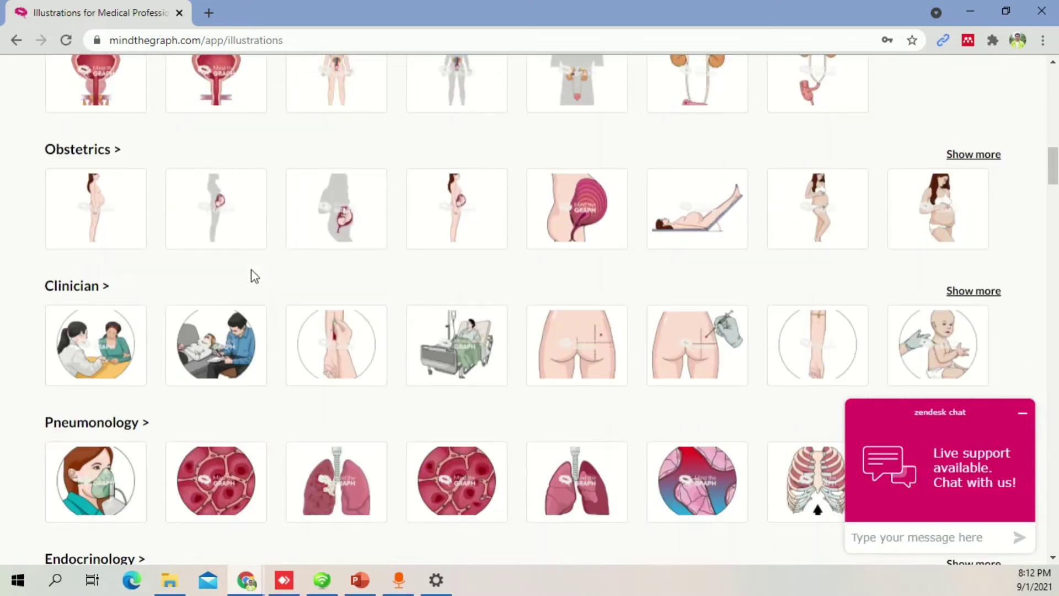
{"action": "scroll", "coordinate": [314, 283], "scroll_direction": "down", "scroll_amount": 14}
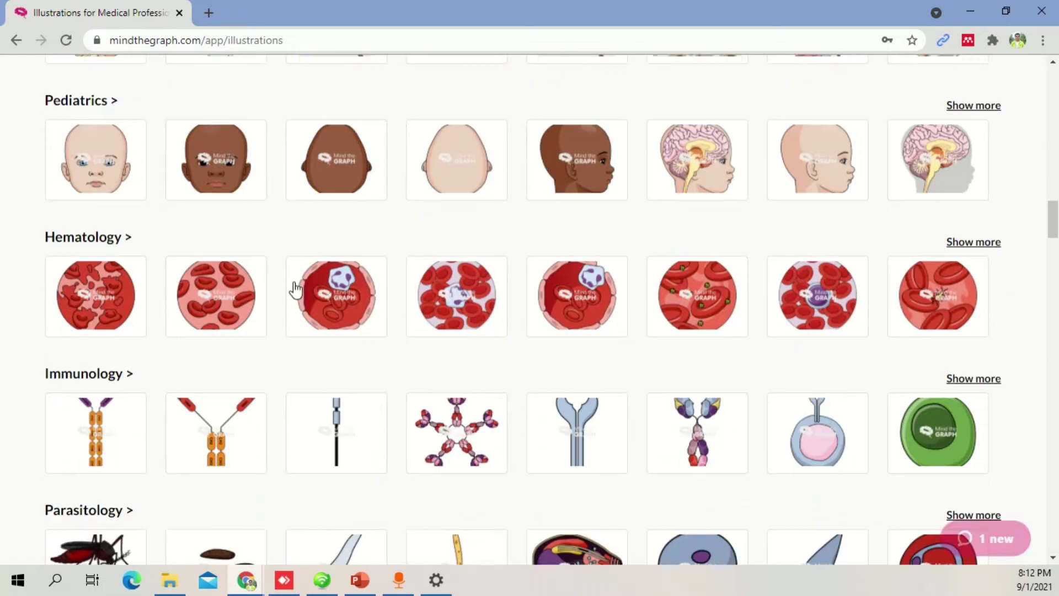
{"action": "scroll", "coordinate": [314, 283], "scroll_direction": "down", "scroll_amount": 13}
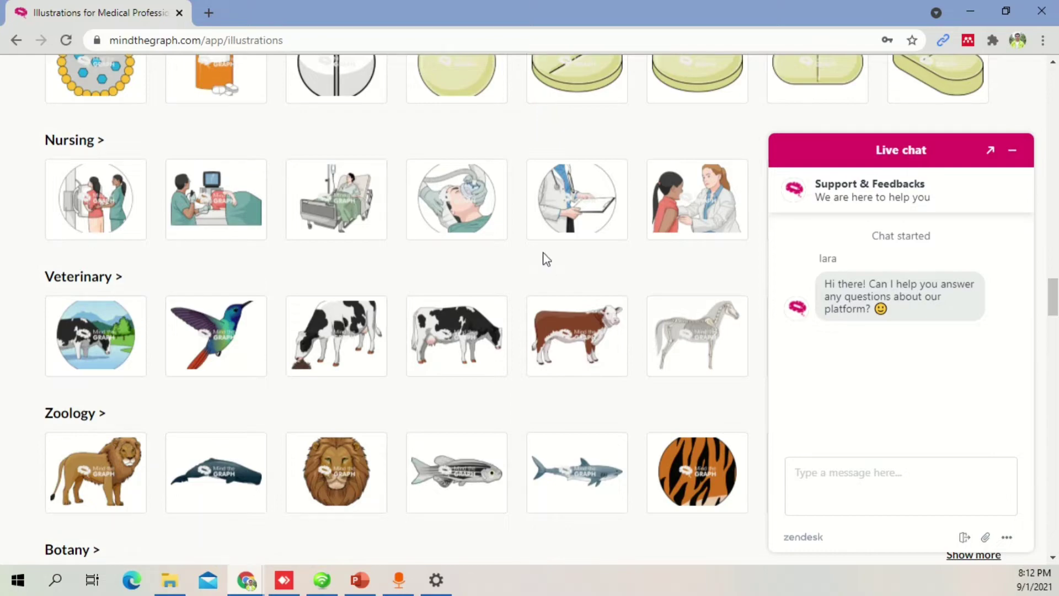
{"action": "left_click", "coordinate": [1011, 150]}
{"action": "scroll", "coordinate": [761, 298], "scroll_direction": "up", "scroll_amount": 20}
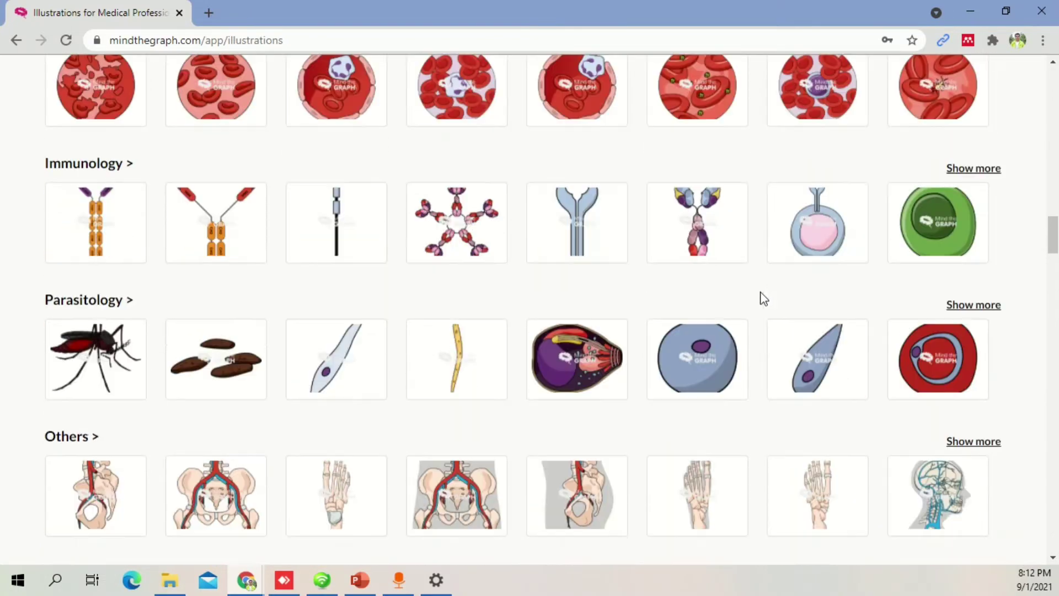
{"action": "scroll", "coordinate": [752, 307], "scroll_direction": "up", "scroll_amount": 20}
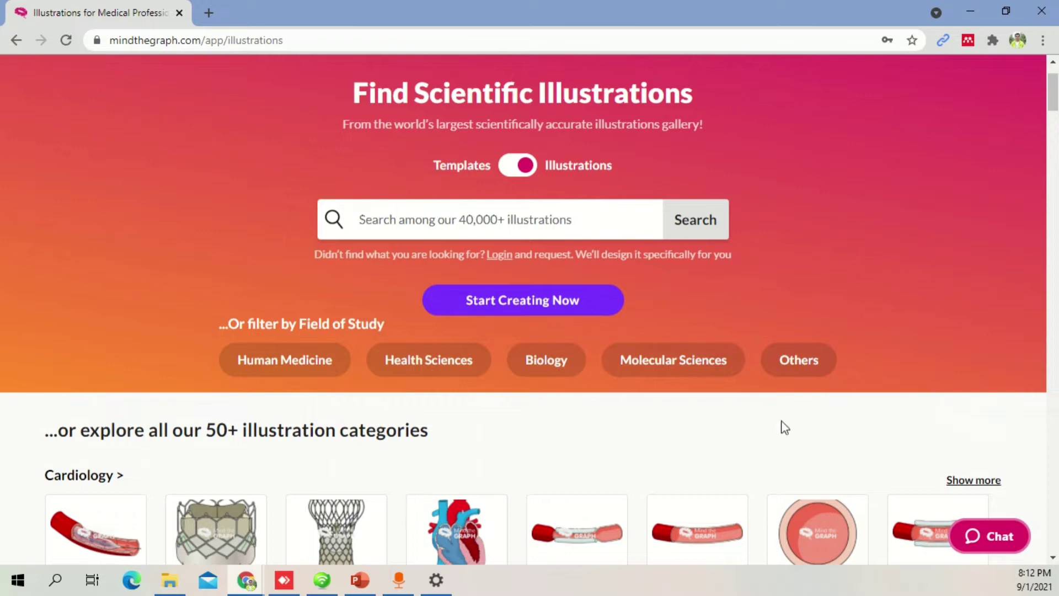
{"action": "scroll", "coordinate": [805, 207], "scroll_direction": "up", "scroll_amount": 2}
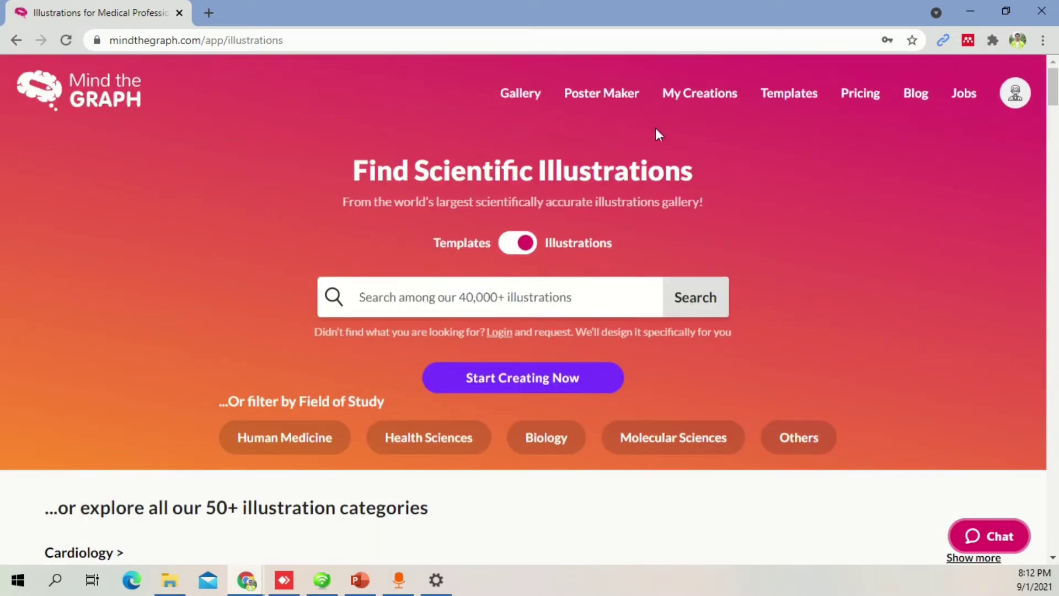
Open the Infographic 2 poster from My Creations in the editor and fit more of it in view
{"action": "left_click", "coordinate": [705, 97]}
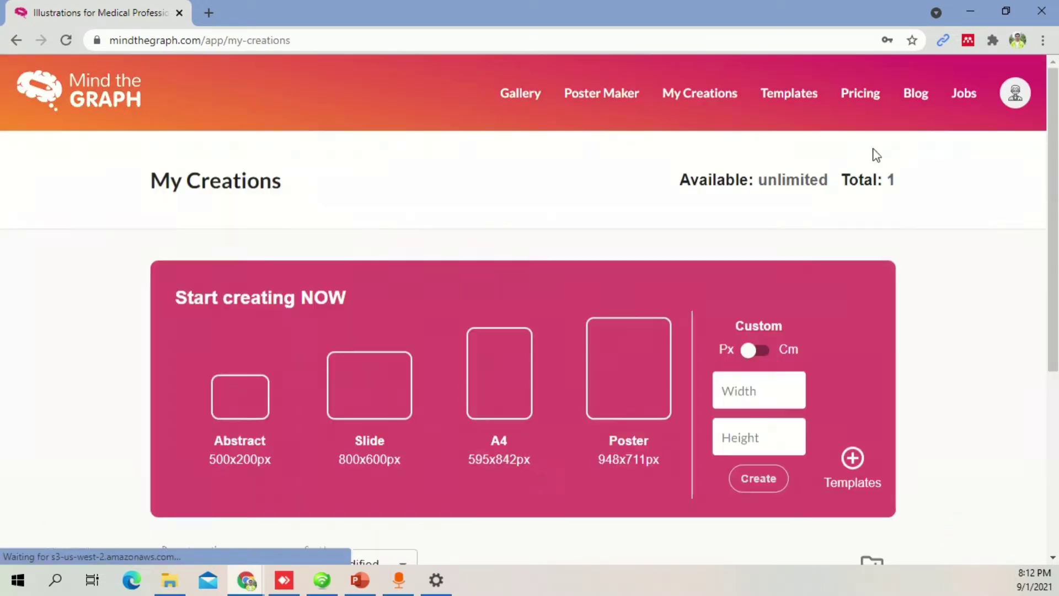
{"action": "scroll", "coordinate": [915, 278], "scroll_direction": "down", "scroll_amount": 7}
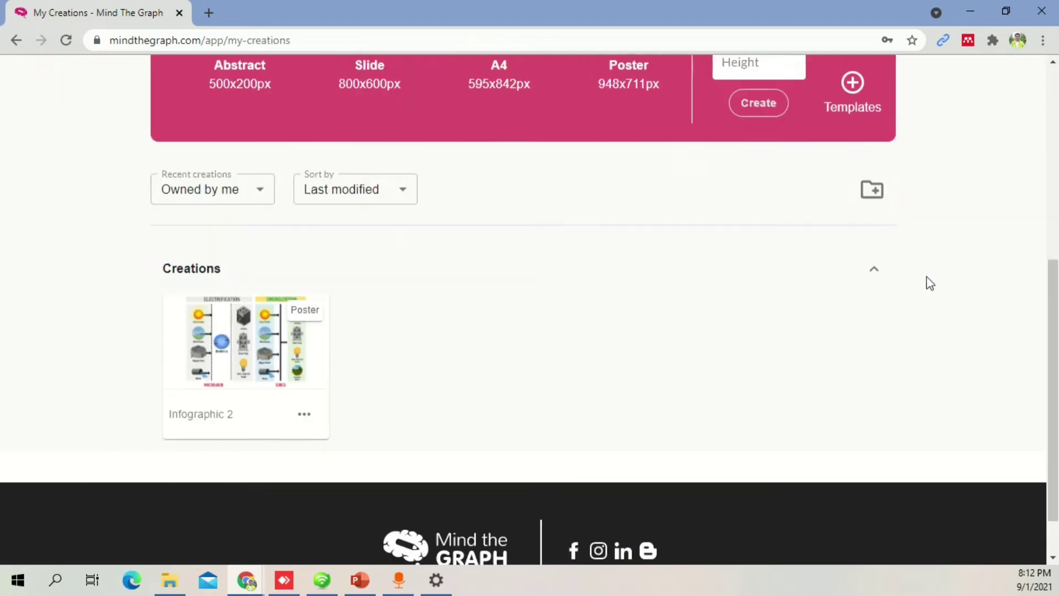
{"action": "left_click", "coordinate": [233, 350]}
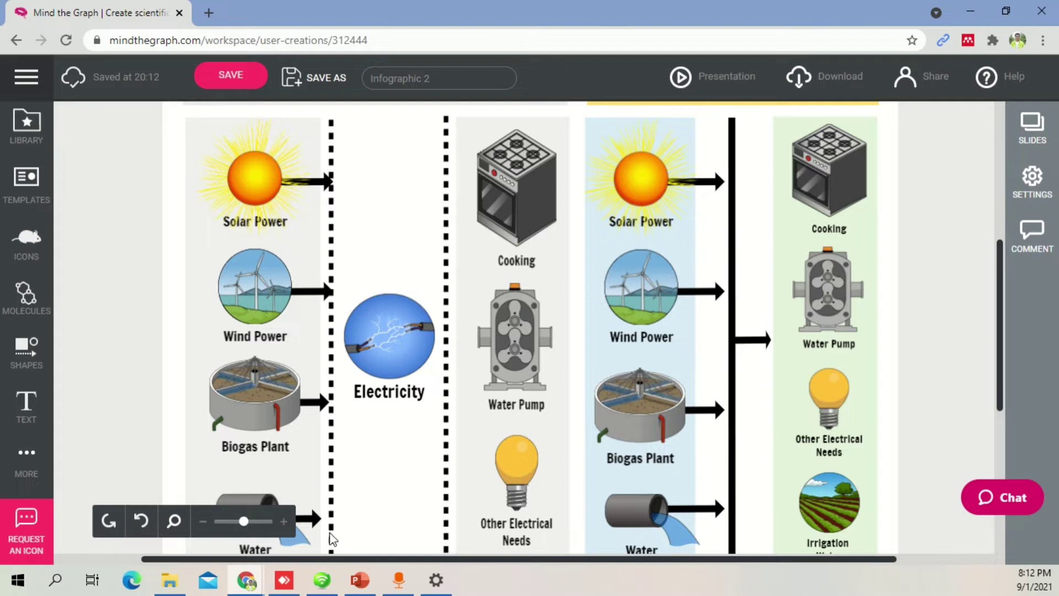
{"action": "left_click_drag", "start_coordinate": [243, 521], "coordinate": [234, 527]}
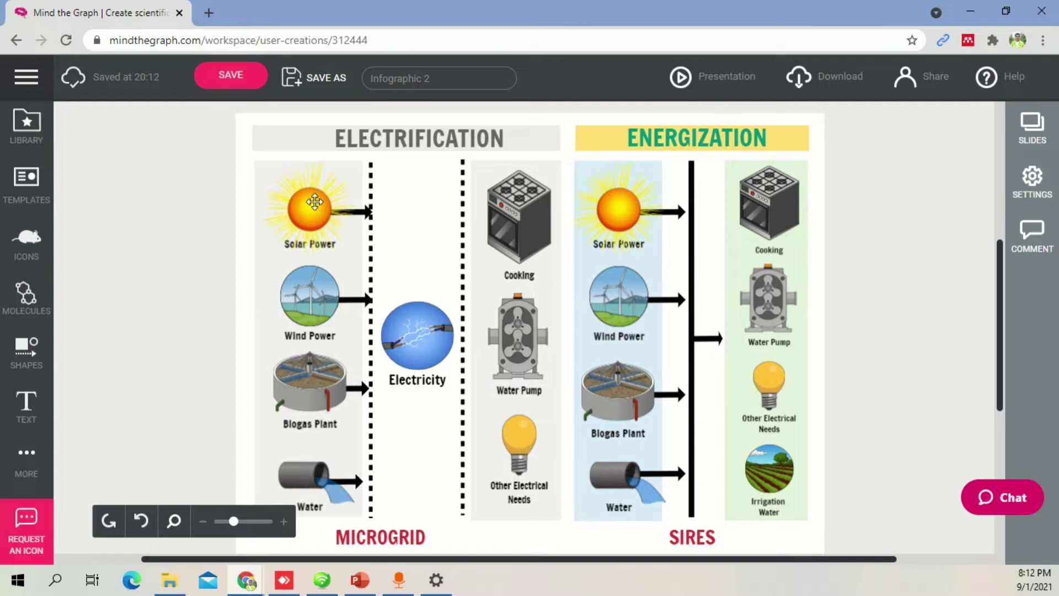
{"action": "left_click", "coordinate": [312, 206]}
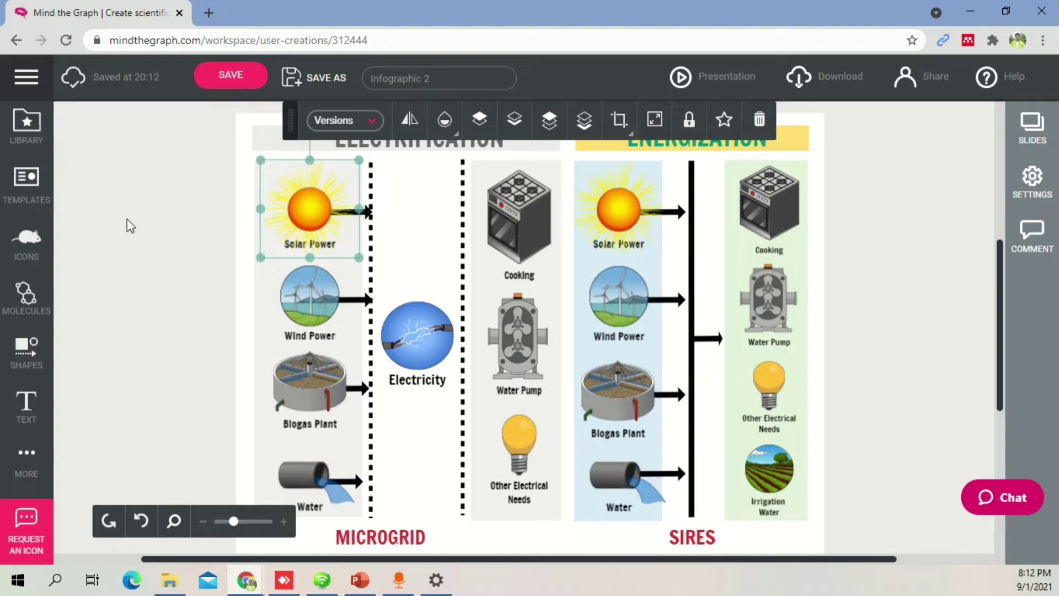
{"action": "left_click", "coordinate": [127, 301]}
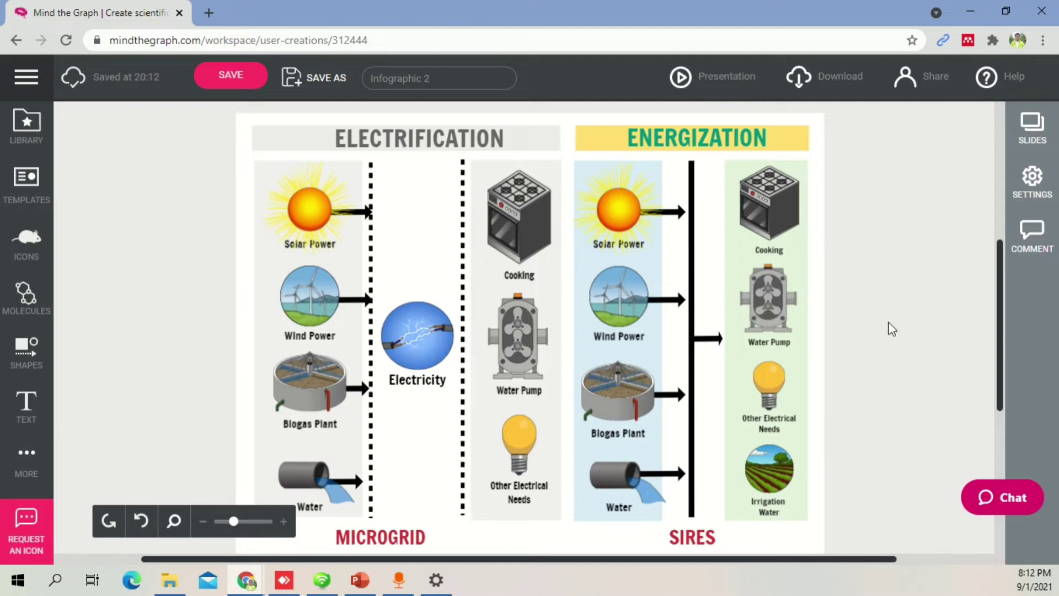
Check the personal library, browse the available templates, and search them for "energy"
{"action": "left_click", "coordinate": [34, 132]}
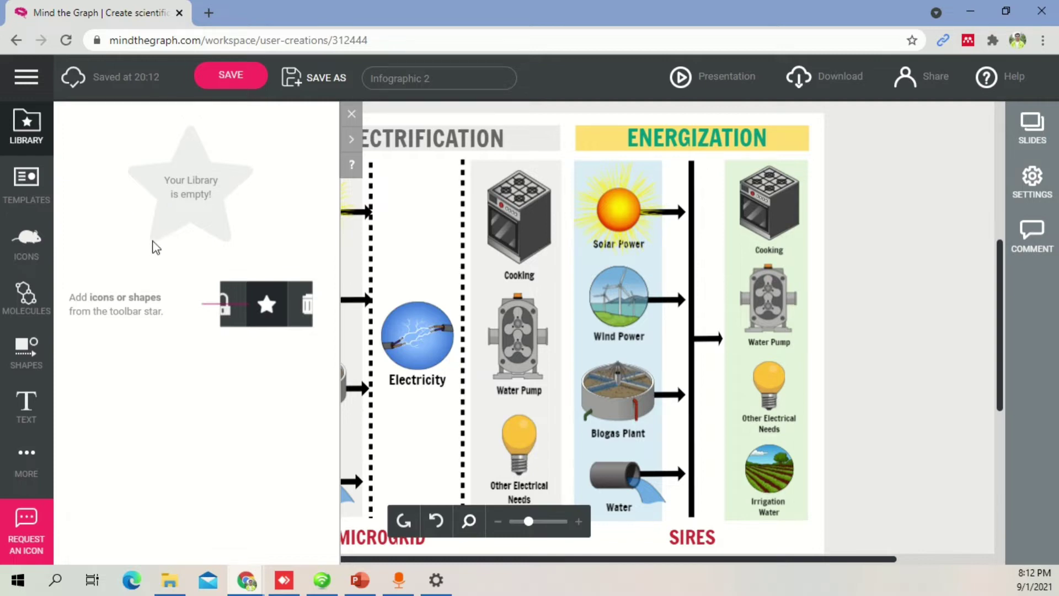
{"action": "left_click", "coordinate": [34, 191]}
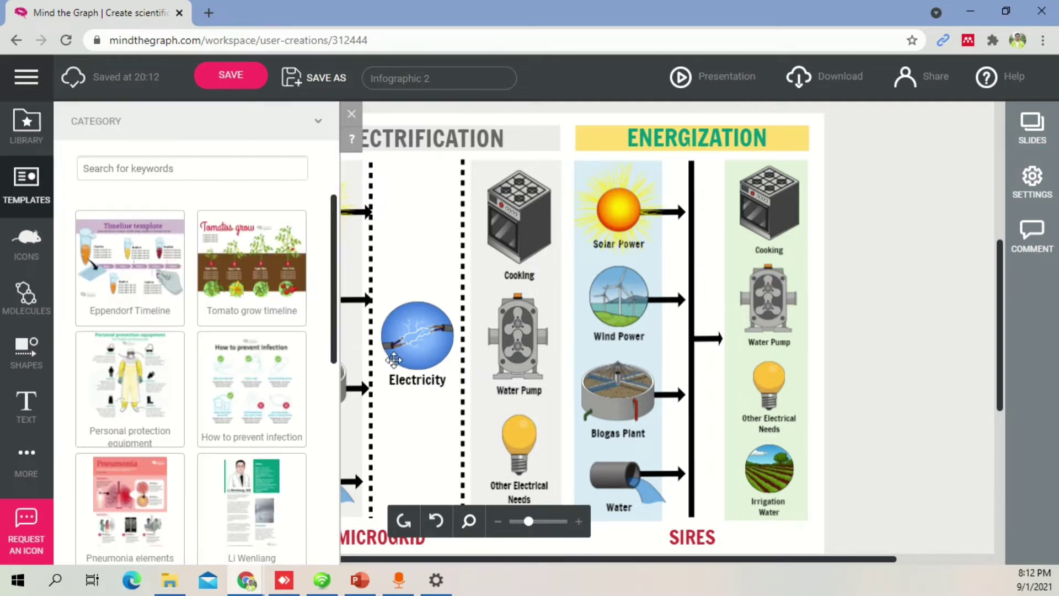
{"action": "scroll", "coordinate": [265, 383], "scroll_direction": "down", "scroll_amount": 6}
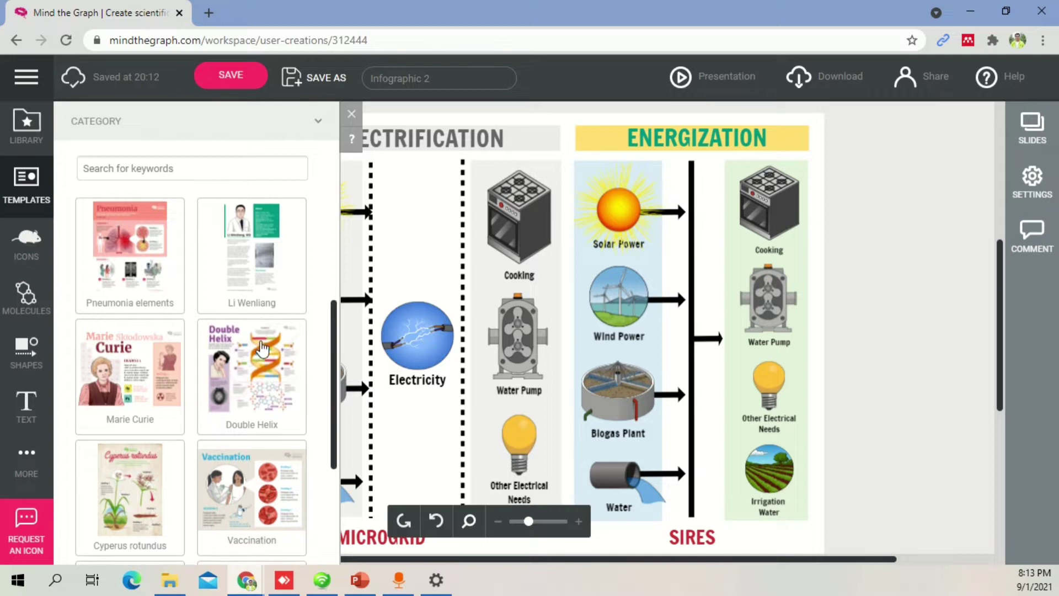
{"action": "scroll", "coordinate": [265, 383], "scroll_direction": "down", "scroll_amount": 4}
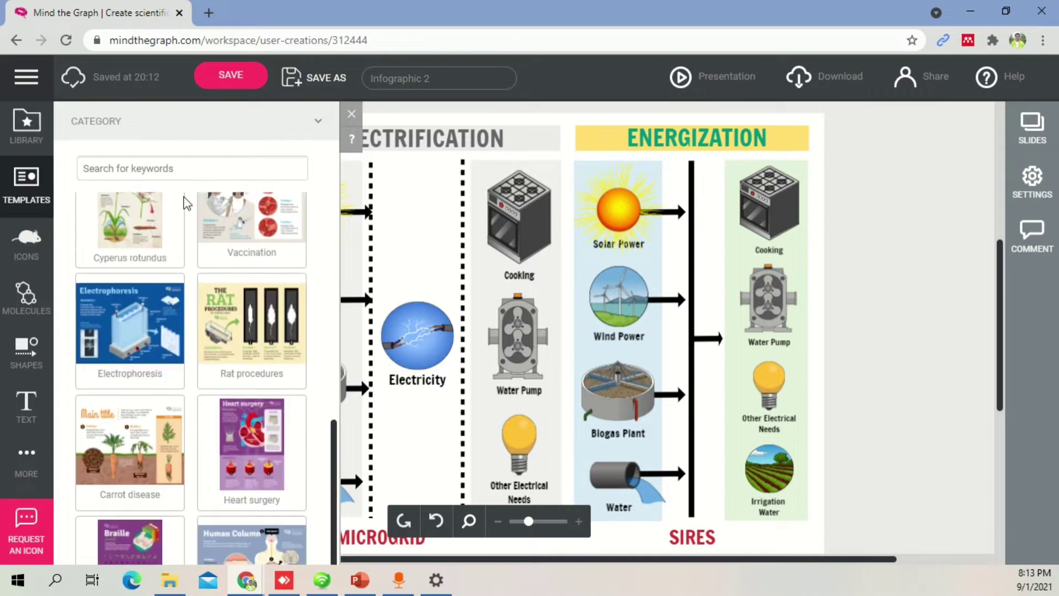
{"action": "left_click", "coordinate": [180, 168]}
{"action": "type", "text": "energy"}
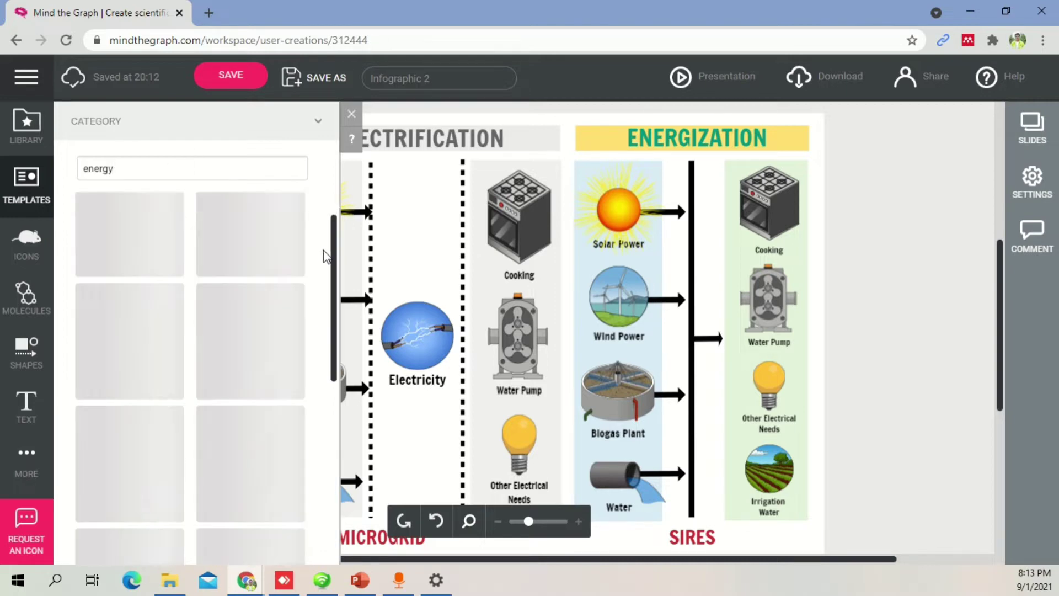
Look through the "energy" template results, limit the templates to the Infographic category, and clear the search keyword
{"action": "scroll", "coordinate": [324, 256], "scroll_direction": "down", "scroll_amount": 2}
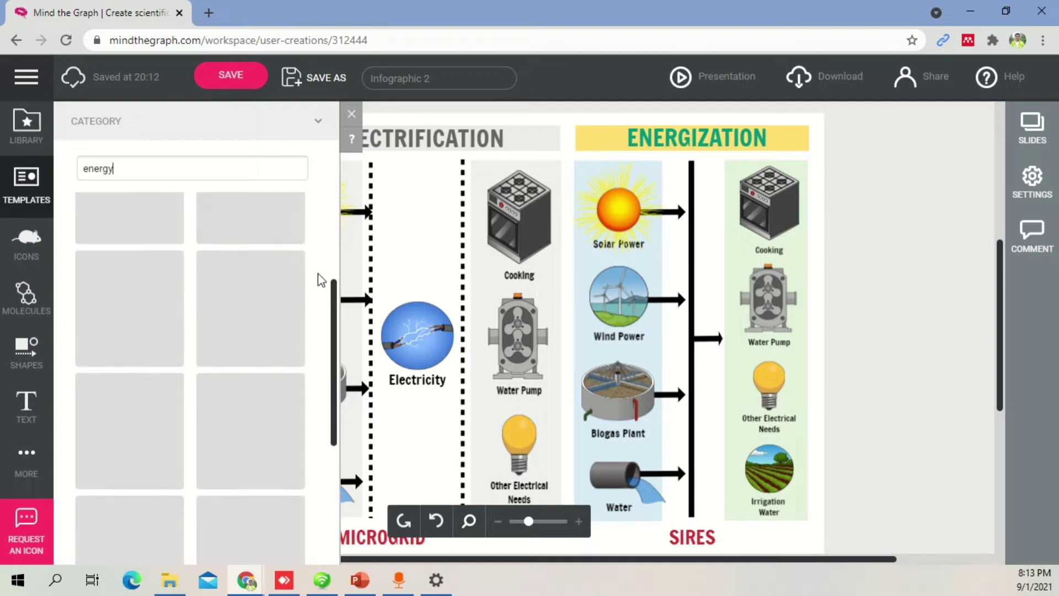
{"action": "scroll", "coordinate": [320, 279], "scroll_direction": "up", "scroll_amount": 2}
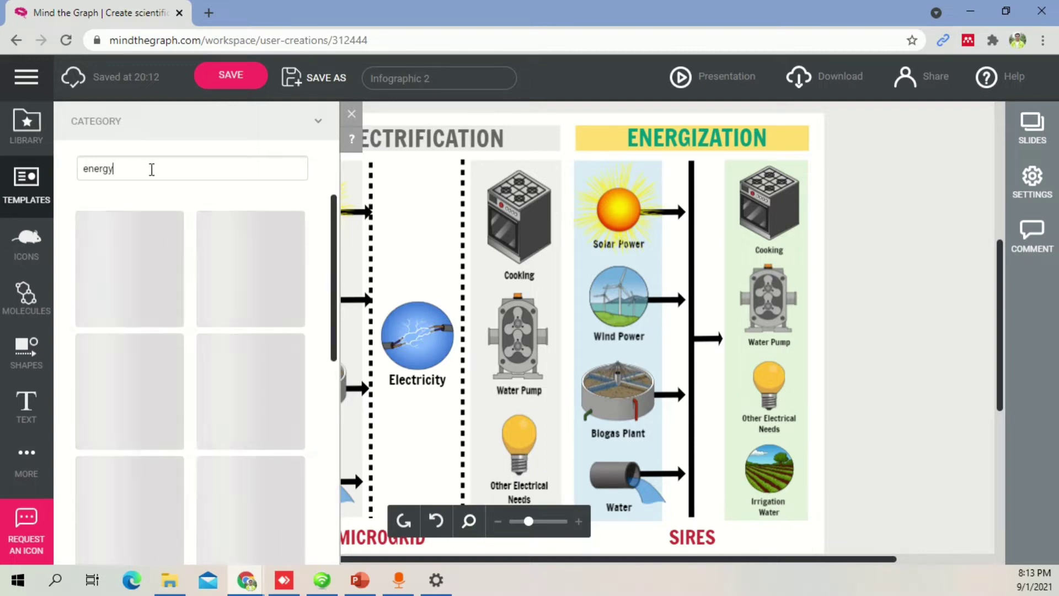
{"action": "left_click", "coordinate": [301, 122]}
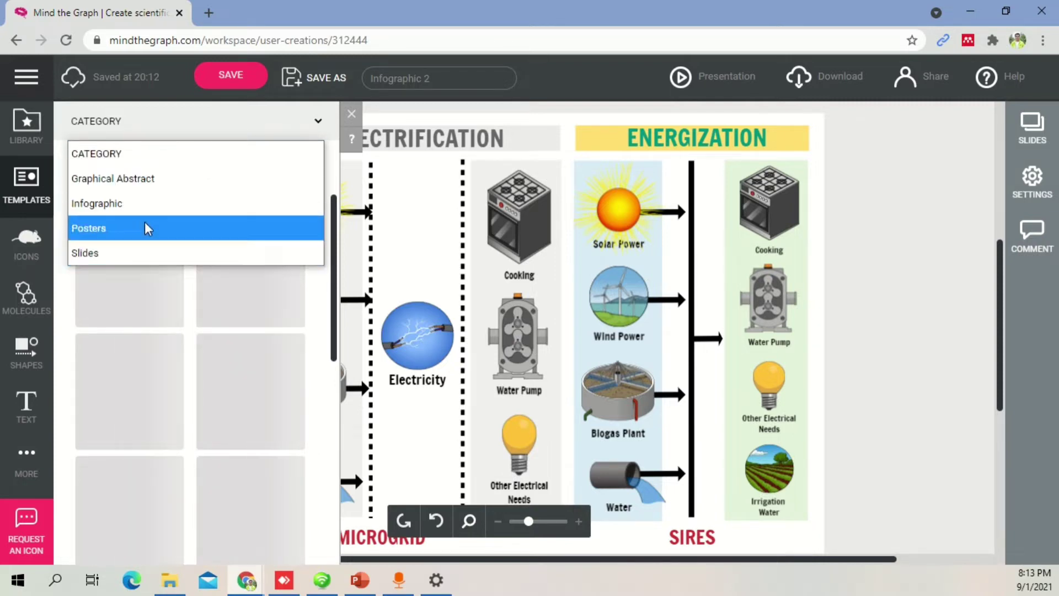
{"action": "left_click", "coordinate": [158, 205]}
{"action": "left_click_drag", "start_coordinate": [131, 169], "coordinate": [75, 177]}
{"action": "key", "text": "BackSpace"}
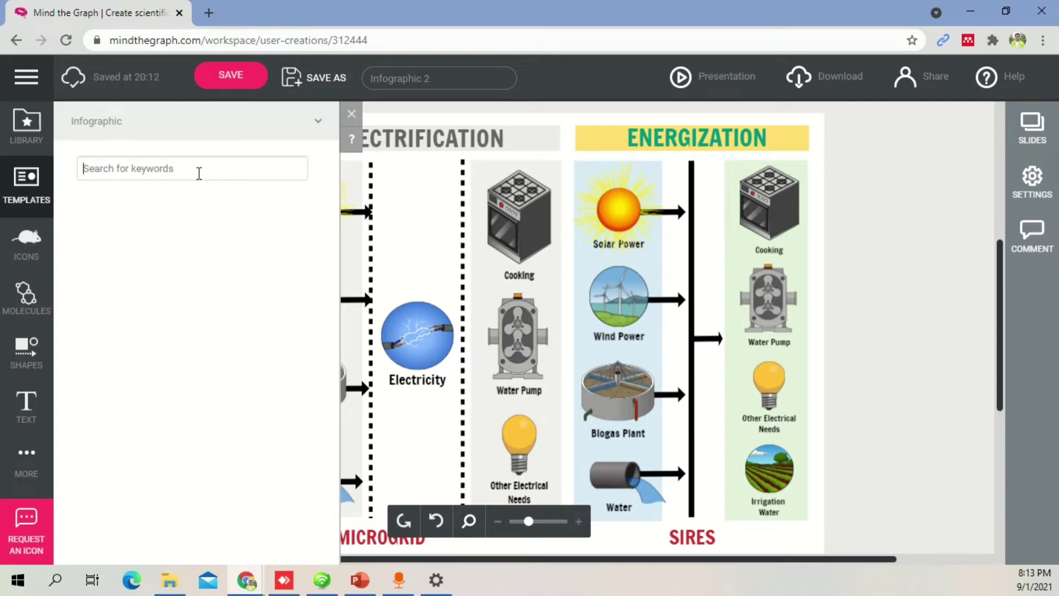
Switch the template category to Graphical Abstract and browse the templates it offers
{"action": "left_click", "coordinate": [272, 119]}
{"action": "left_click", "coordinate": [142, 183]}
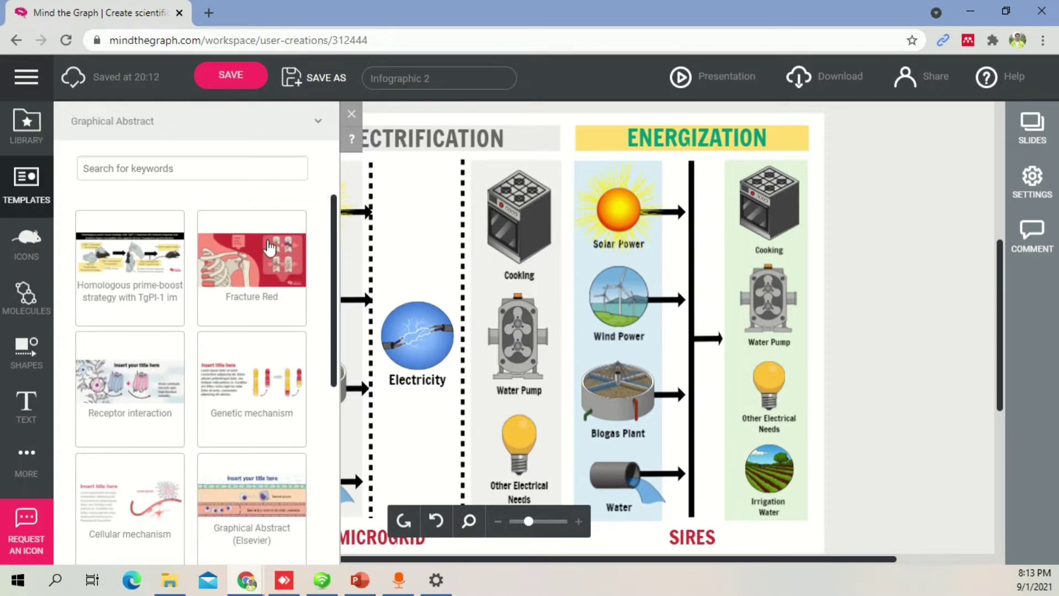
{"action": "scroll", "coordinate": [269, 248], "scroll_direction": "down", "scroll_amount": 1}
{"action": "scroll", "coordinate": [279, 320], "scroll_direction": "down", "scroll_amount": 2}
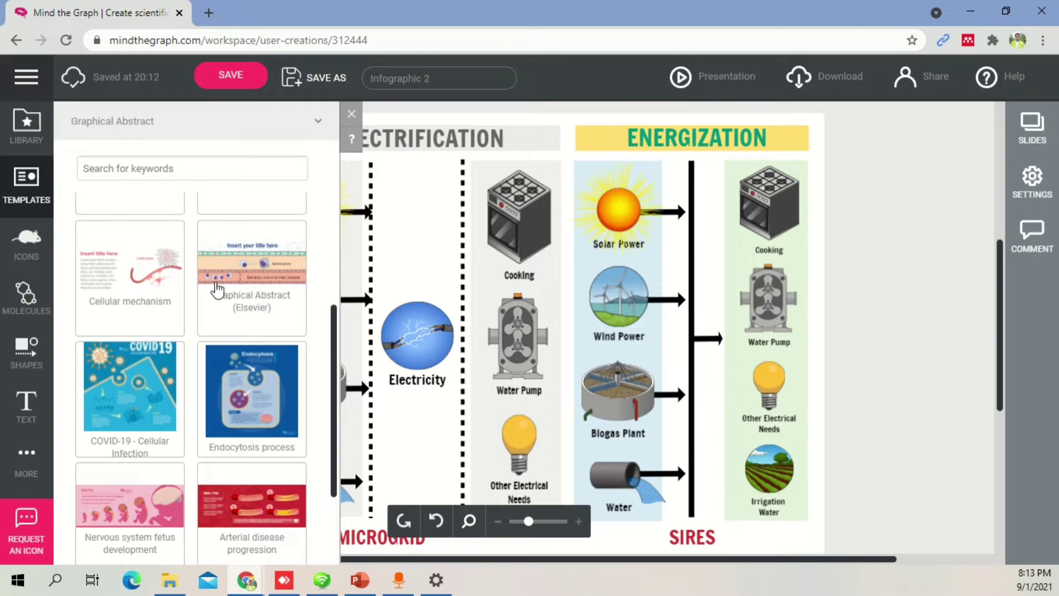
{"action": "scroll", "coordinate": [284, 364], "scroll_direction": "down", "scroll_amount": 2}
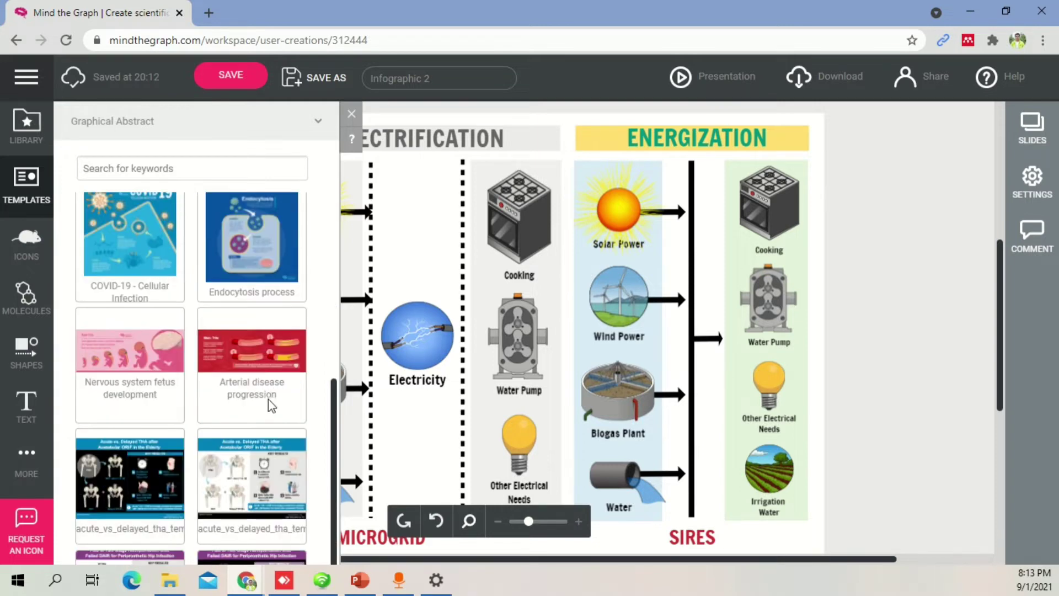
{"action": "scroll", "coordinate": [278, 436], "scroll_direction": "up", "scroll_amount": 5}
Switch the template category to Posters and look through its poster templates
{"action": "left_click", "coordinate": [283, 126]}
{"action": "left_click", "coordinate": [137, 229]}
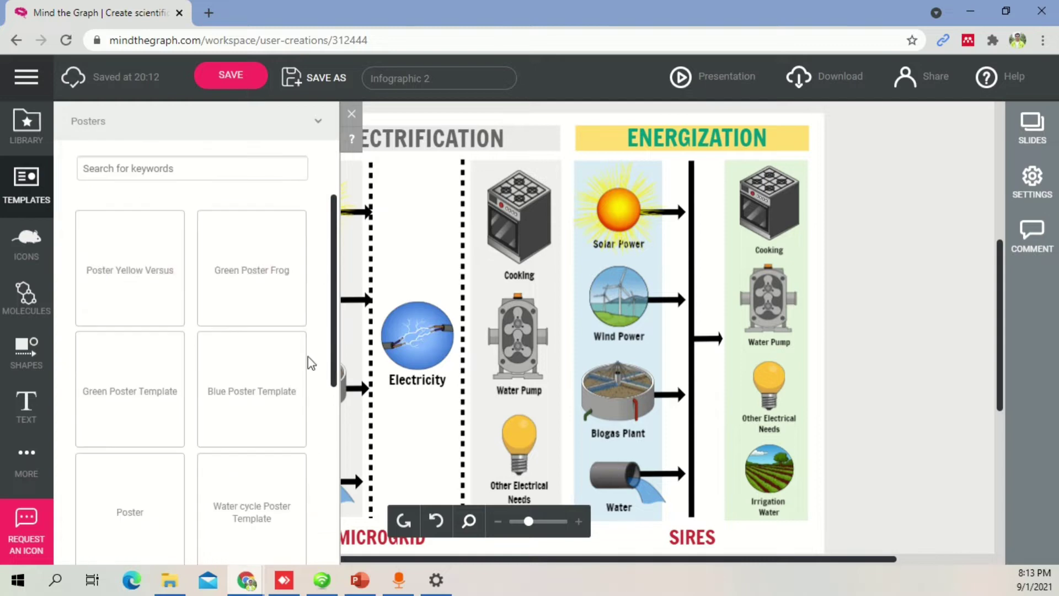
{"action": "scroll", "coordinate": [267, 359], "scroll_direction": "down", "scroll_amount": 1}
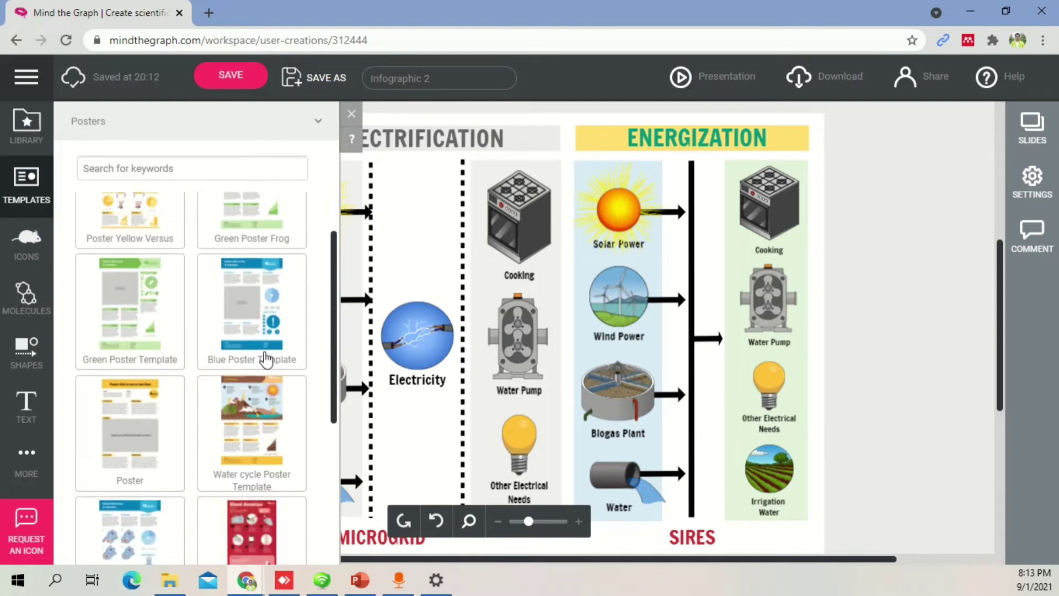
{"action": "scroll", "coordinate": [266, 359], "scroll_direction": "down", "scroll_amount": 3}
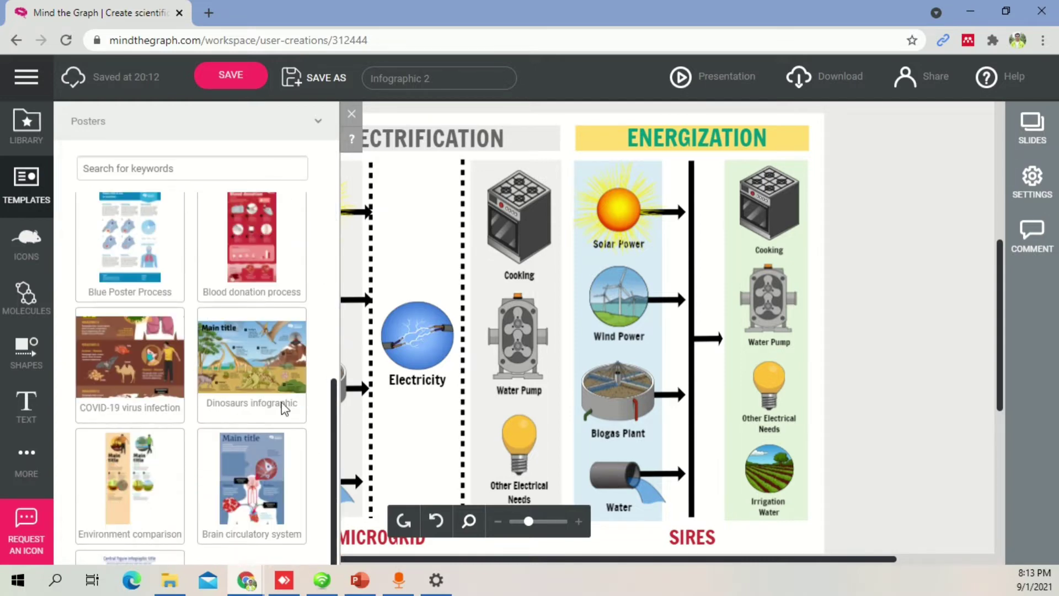
{"action": "scroll", "coordinate": [253, 335], "scroll_direction": "down", "scroll_amount": 2}
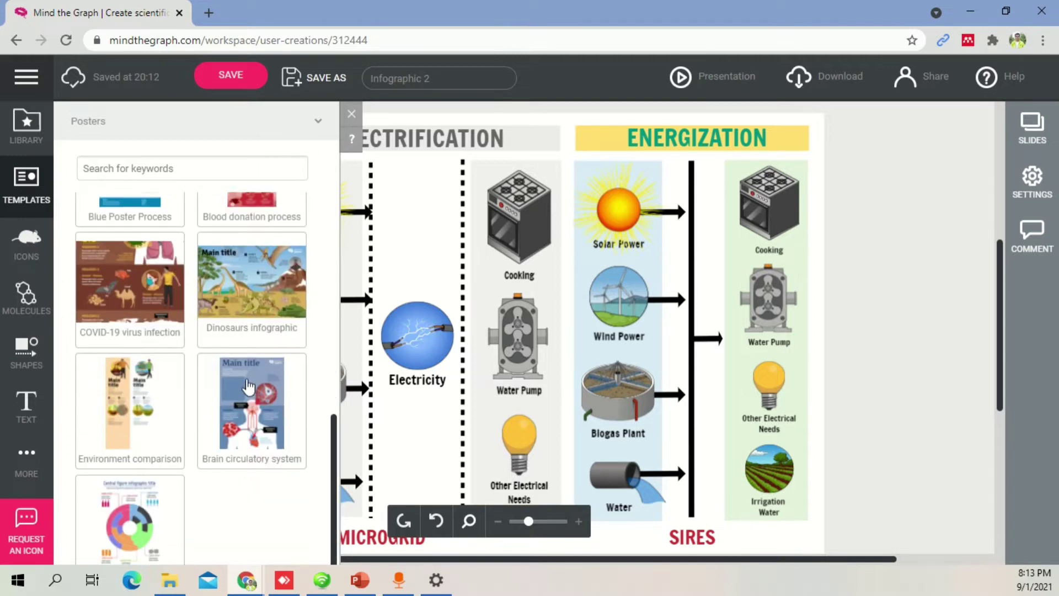
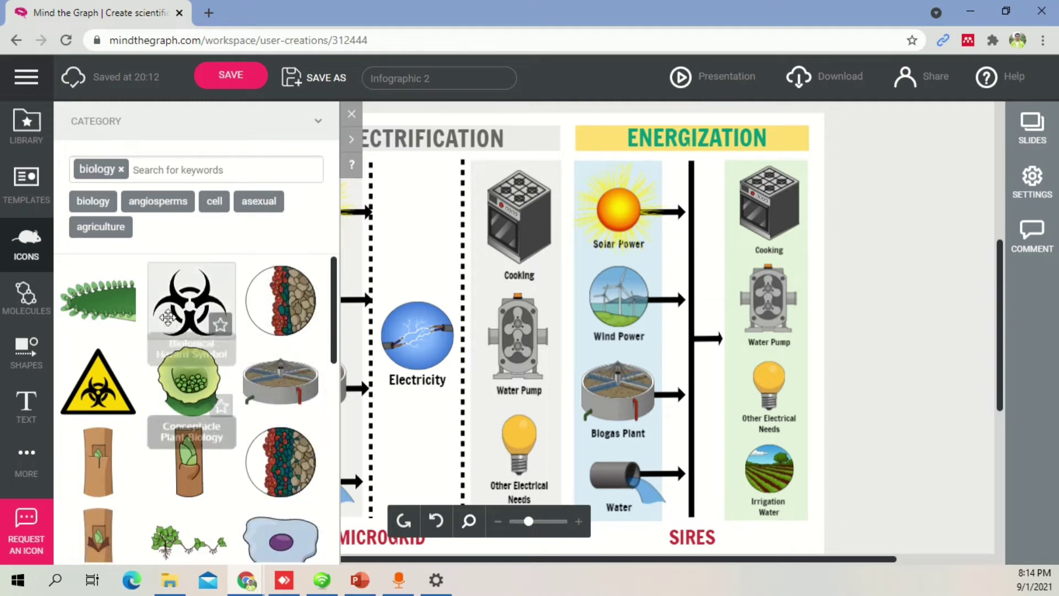
Browse the biology icons, clear that keyword, and search the molecule collection for "water"
{"action": "scroll", "coordinate": [221, 408], "scroll_direction": "down", "scroll_amount": 3}
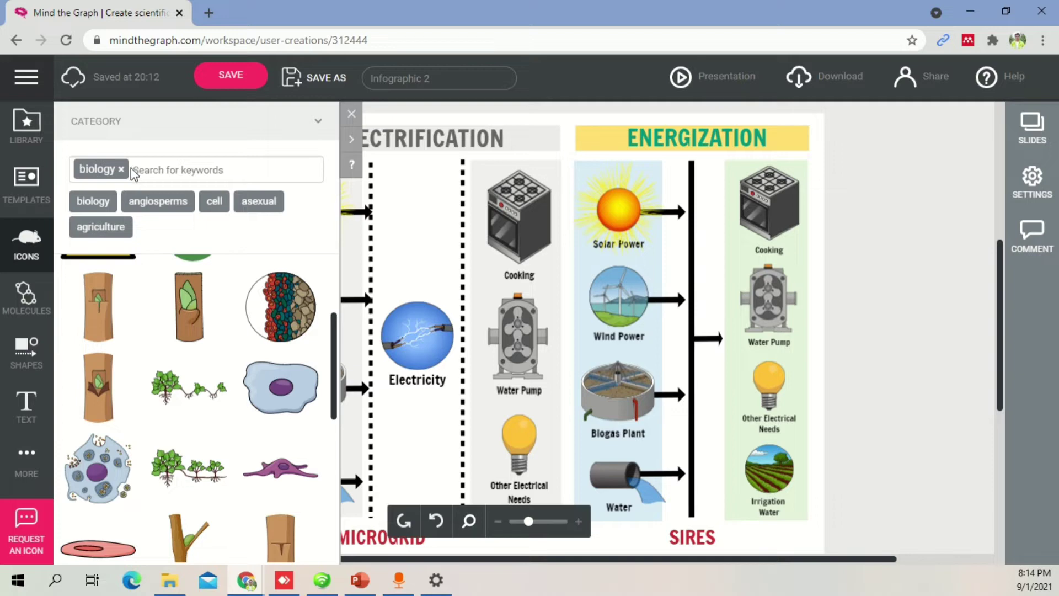
{"action": "left_click", "coordinate": [121, 169]}
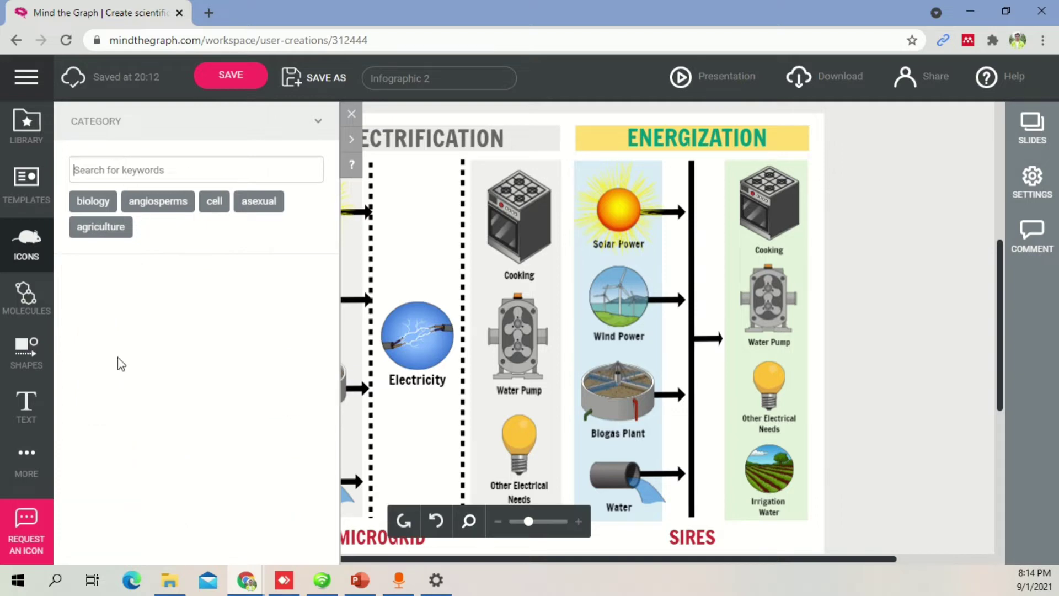
{"action": "left_click", "coordinate": [25, 306]}
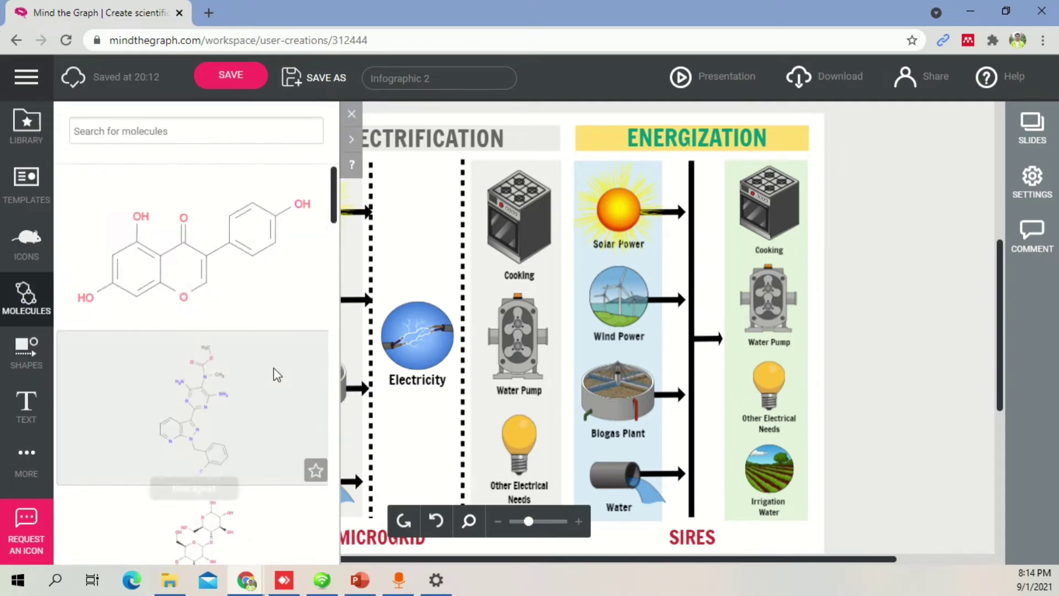
{"action": "scroll", "coordinate": [259, 349], "scroll_direction": "down", "scroll_amount": 4}
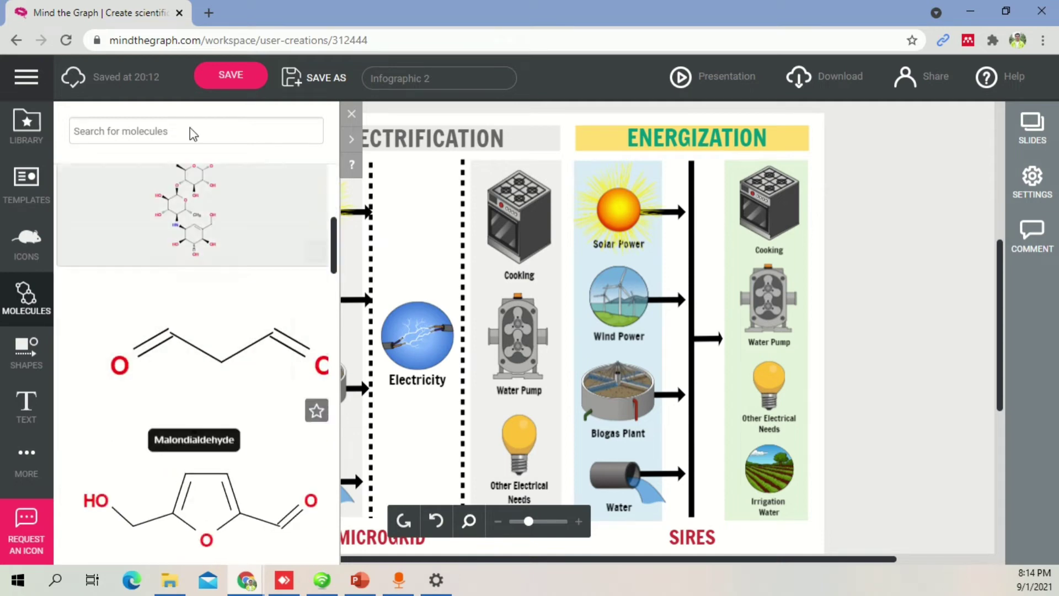
{"action": "type", "text": "water"}
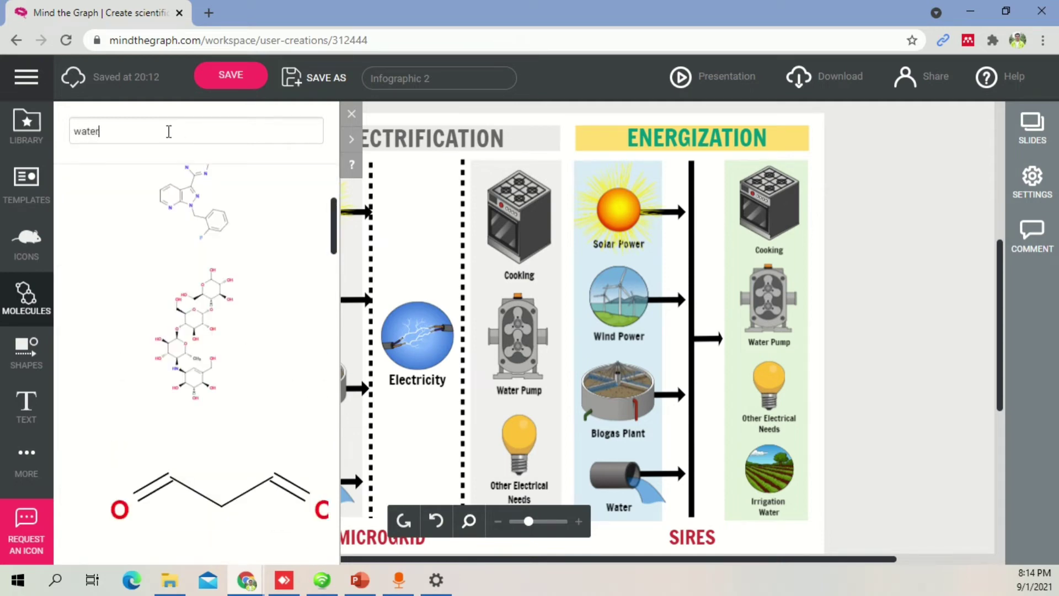
{"action": "key", "text": "Return"}
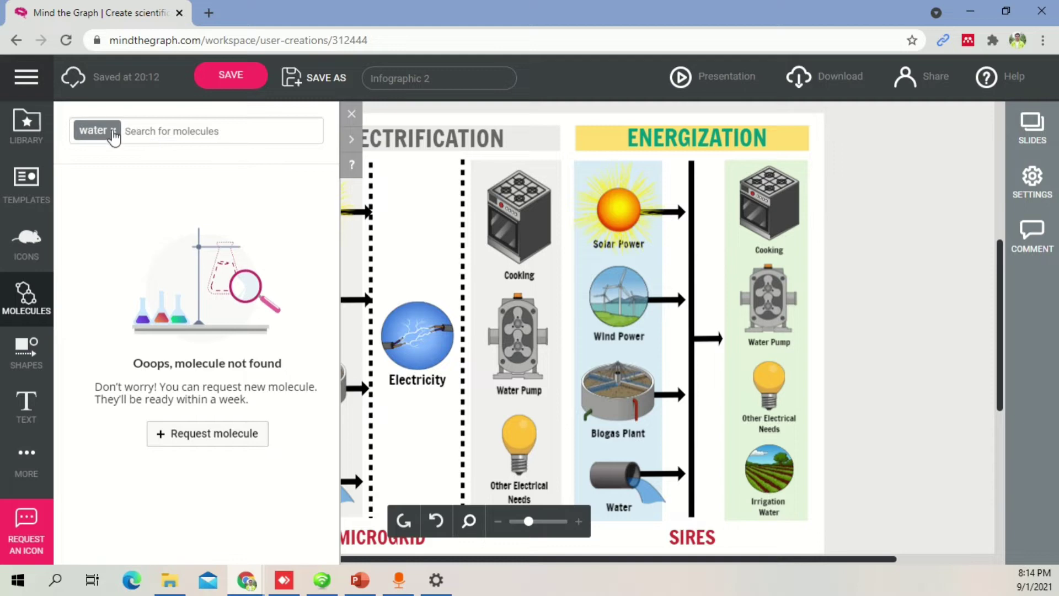
Clear the "water" keyword and browse the unfiltered molecule structures
{"action": "left_click", "coordinate": [114, 132]}
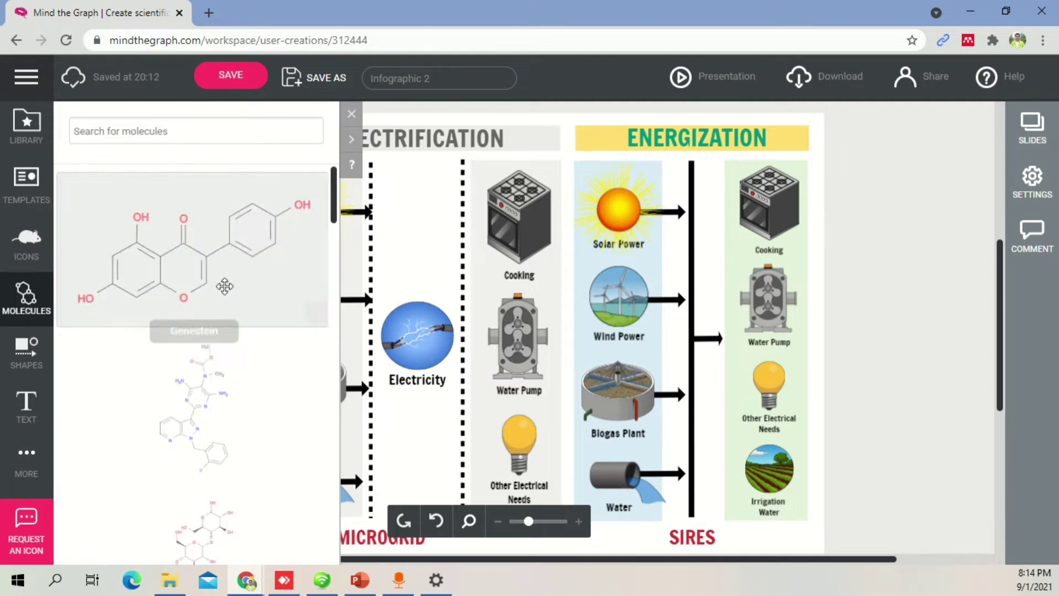
{"action": "scroll", "coordinate": [283, 342], "scroll_direction": "down", "scroll_amount": 4}
{"action": "scroll", "coordinate": [282, 341], "scroll_direction": "down", "scroll_amount": 8}
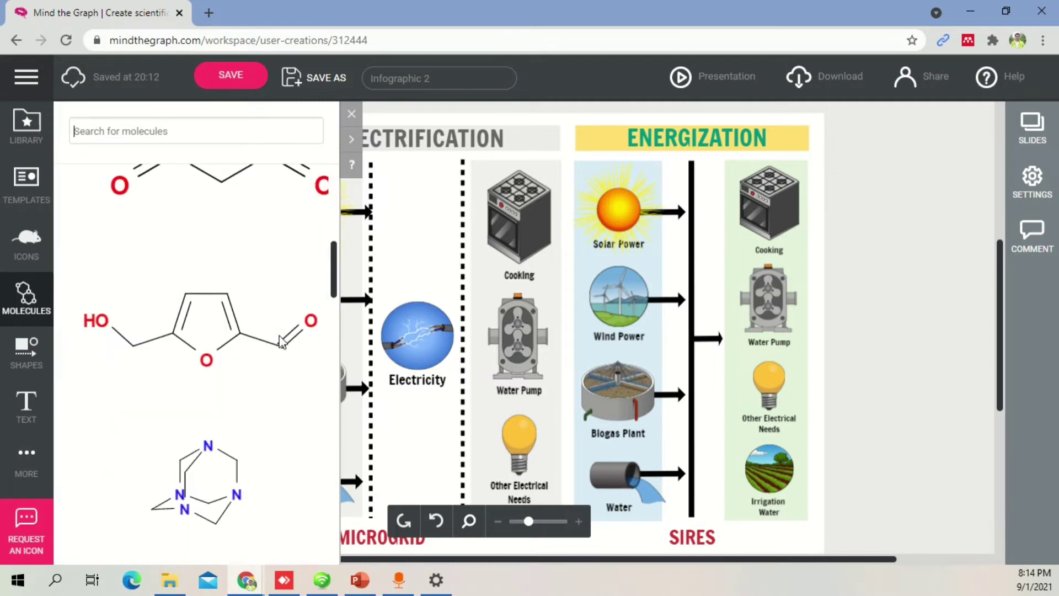
{"action": "scroll", "coordinate": [276, 335], "scroll_direction": "down", "scroll_amount": 5}
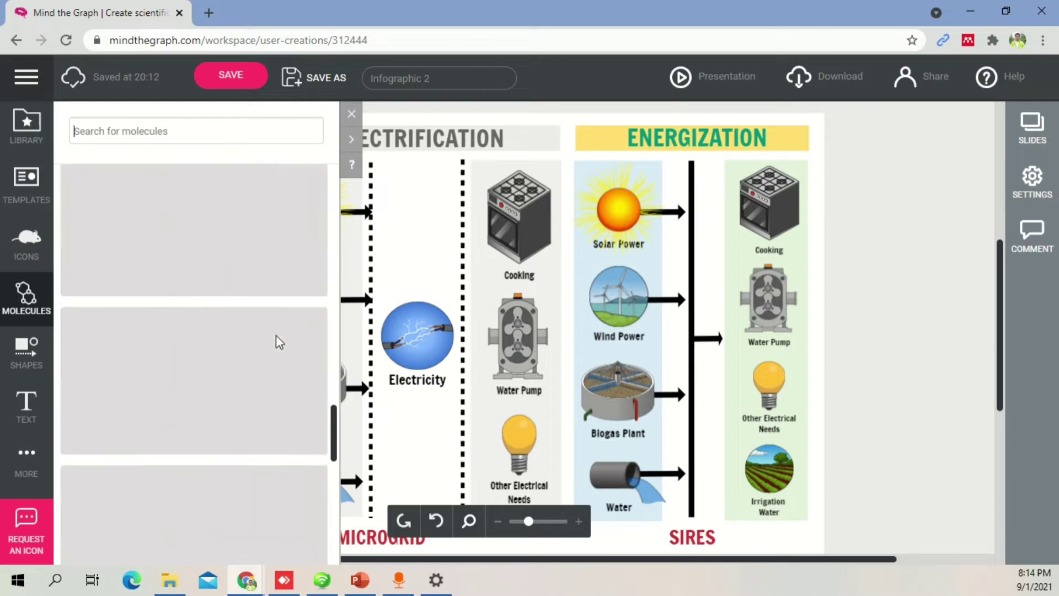
Search the molecule collection for "H2O" and clear the keyword
{"action": "left_click", "coordinate": [151, 131]}
{"action": "type", "text": "h2o"}
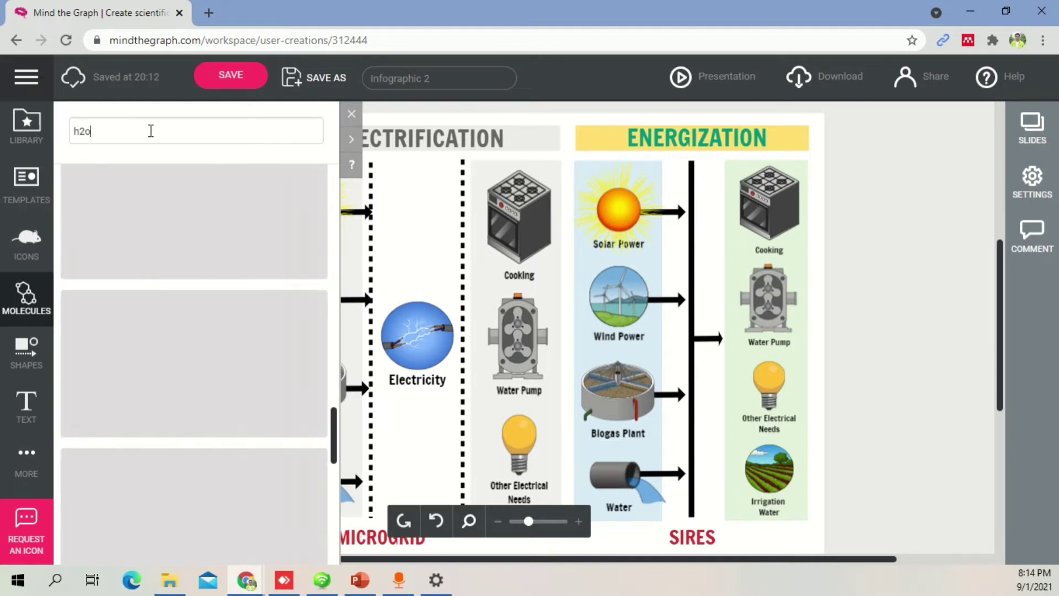
{"action": "left_click", "coordinate": [97, 149]}
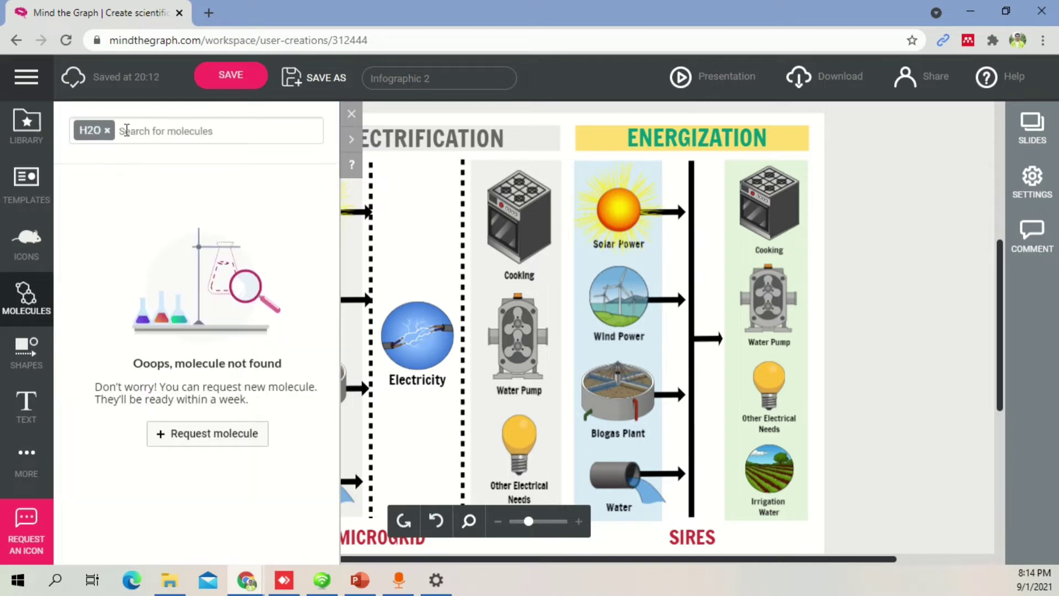
{"action": "left_click", "coordinate": [107, 131]}
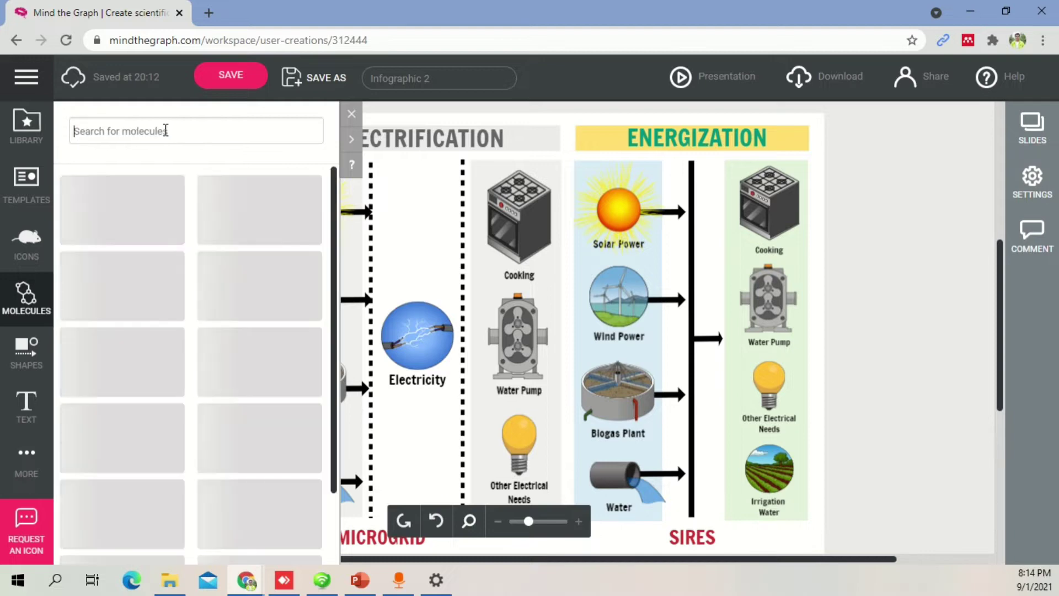
Browse further down the molecule list, view the additional resource types, and return to the infographic canvas
{"action": "scroll", "coordinate": [270, 331], "scroll_direction": "down", "scroll_amount": 10}
{"action": "scroll", "coordinate": [268, 350], "scroll_direction": "down", "scroll_amount": 10}
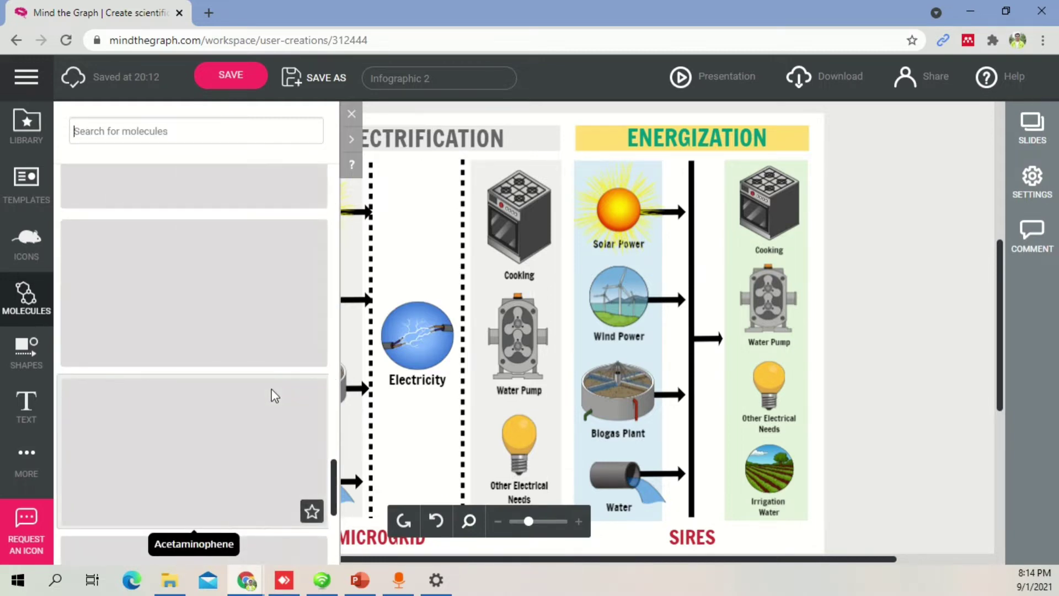
{"action": "scroll", "coordinate": [225, 344], "scroll_direction": "down", "scroll_amount": 5}
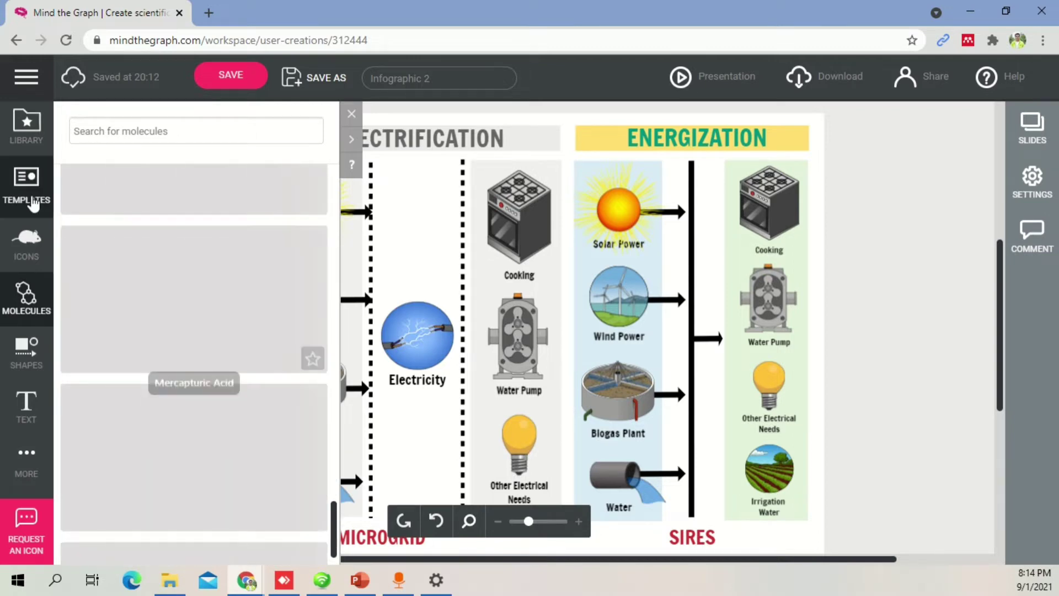
{"action": "left_click", "coordinate": [26, 462]}
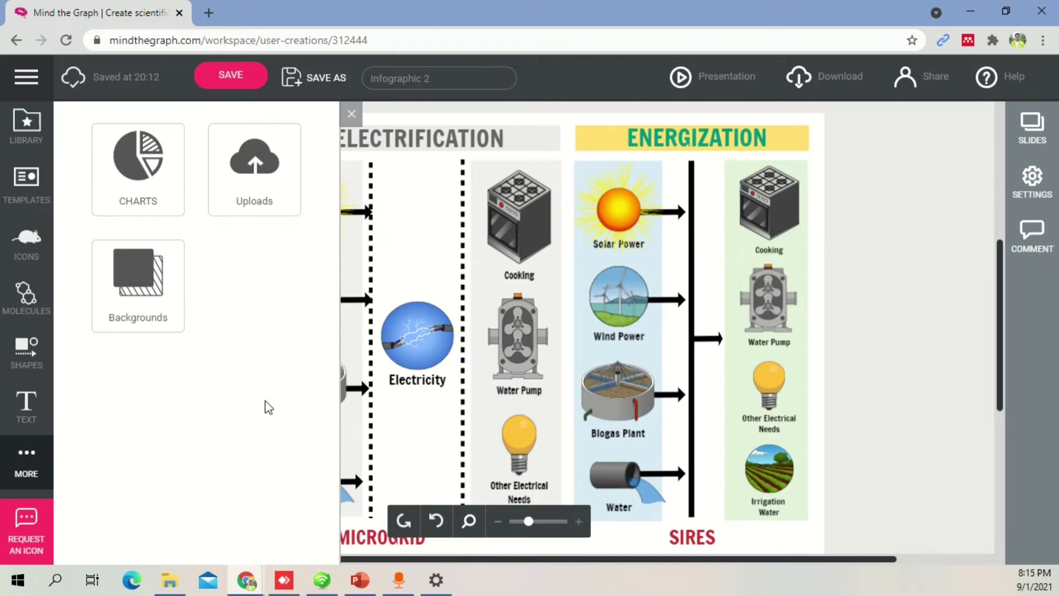
{"action": "left_click", "coordinate": [889, 315]}
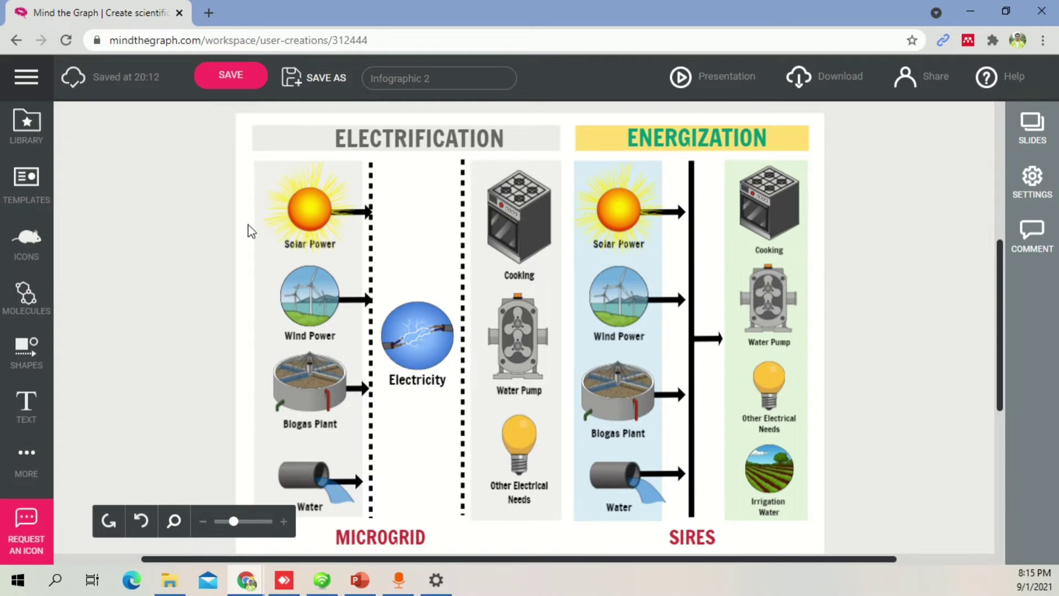
Add a new blank slide after the existing infographic and close the slide list
{"action": "left_click", "coordinate": [1031, 130]}
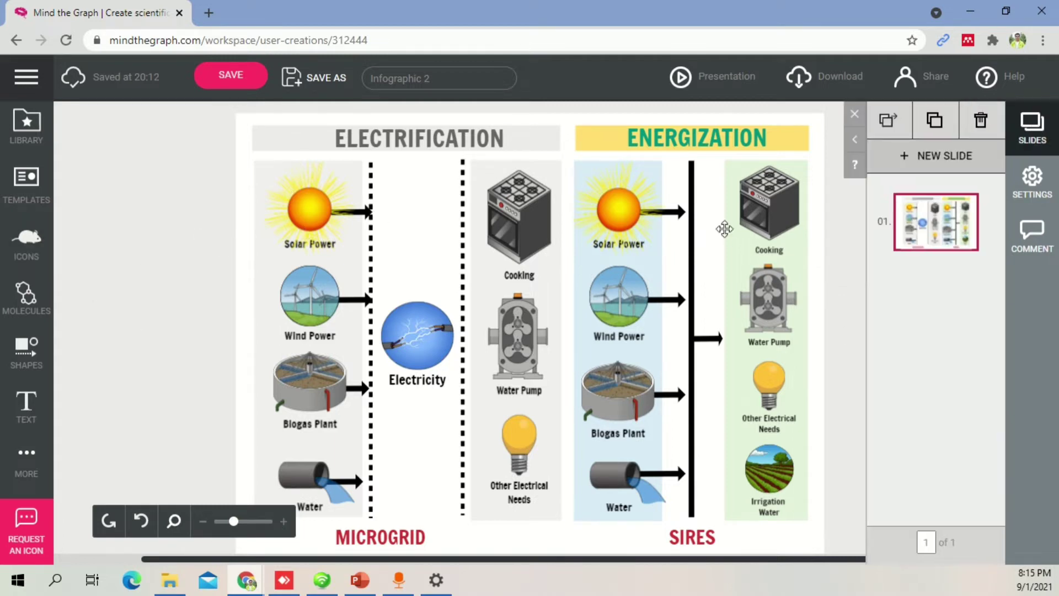
{"action": "left_click", "coordinate": [944, 156]}
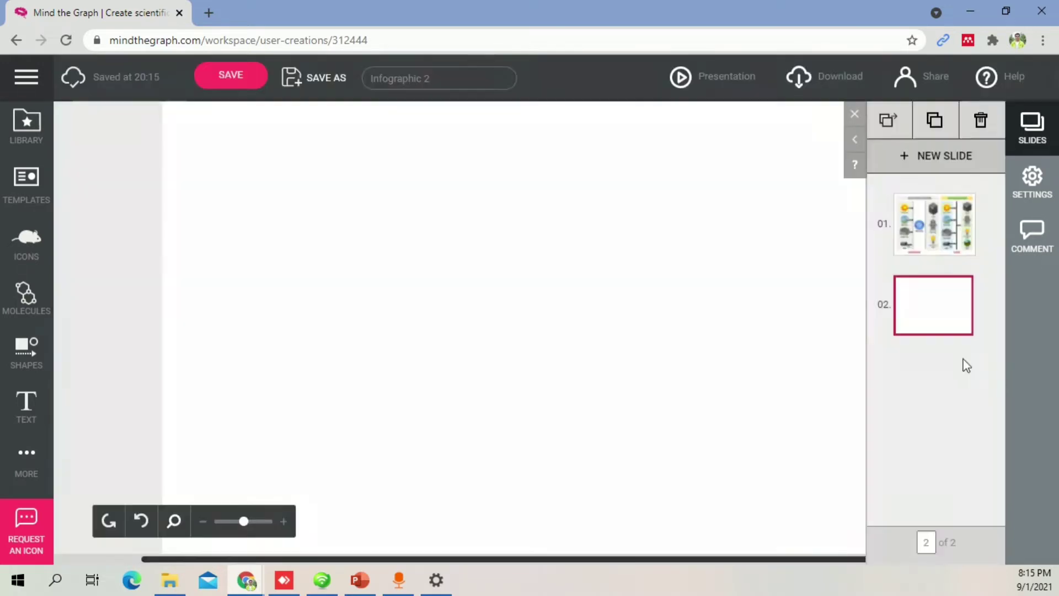
{"action": "left_click", "coordinate": [704, 292]}
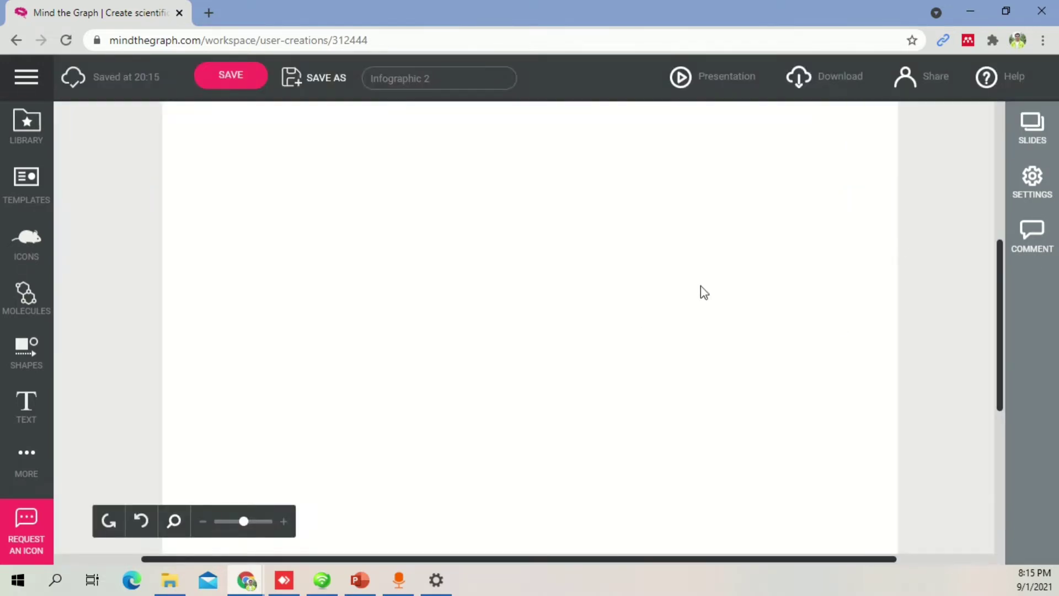
{"action": "key", "text": "ctrl+minus"}
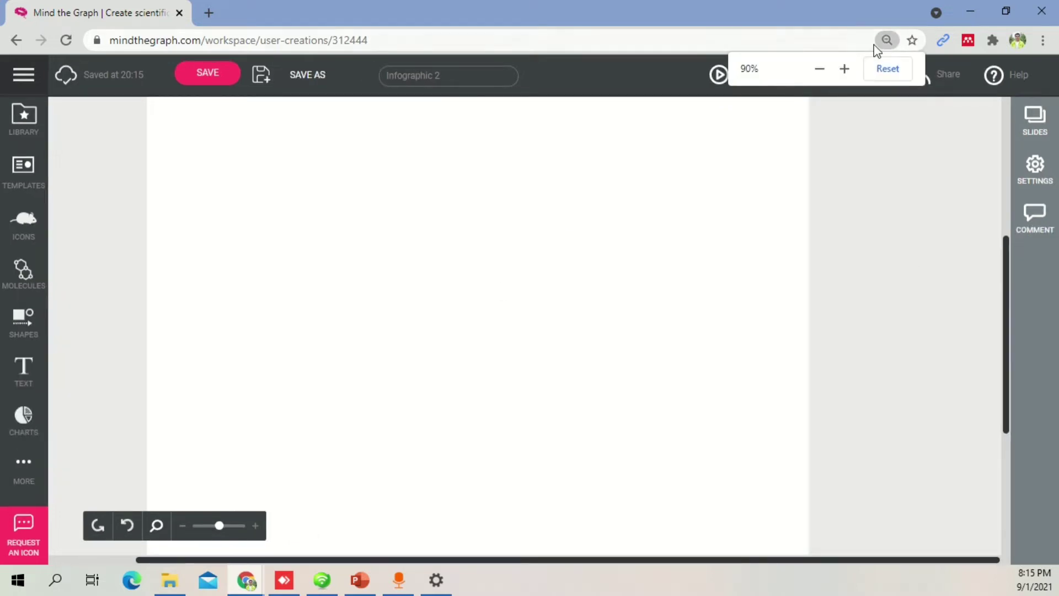
{"action": "left_click", "coordinate": [818, 69]}
{"action": "left_click", "coordinate": [884, 70]}
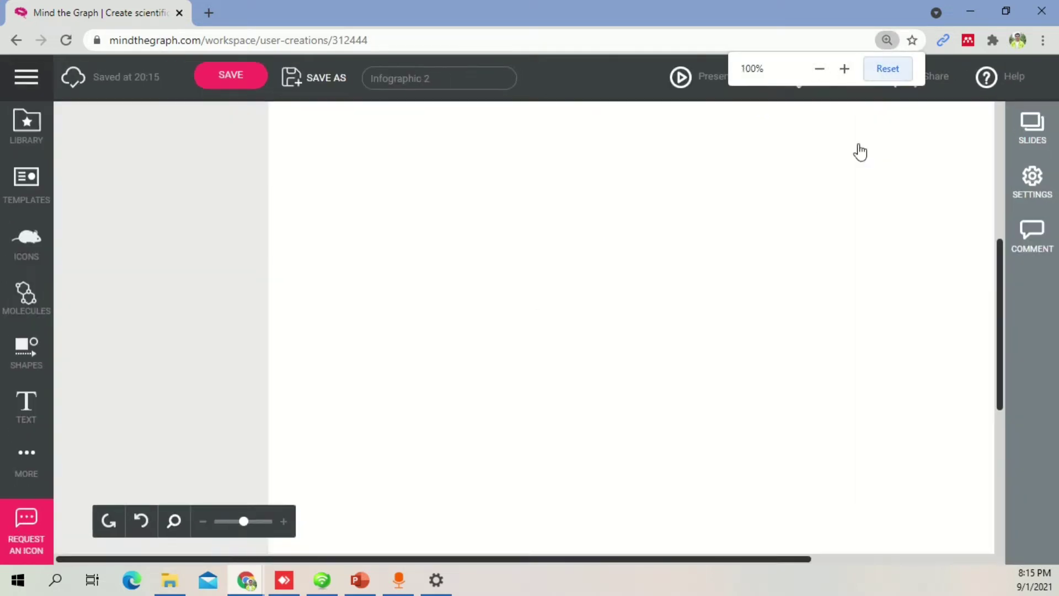
Draw a wide, thin black rectangle with the Dynamic Square shape on the blank slide and move it to the slide's upper-left corner
{"action": "left_click_drag", "start_coordinate": [242, 522], "coordinate": [234, 528]}
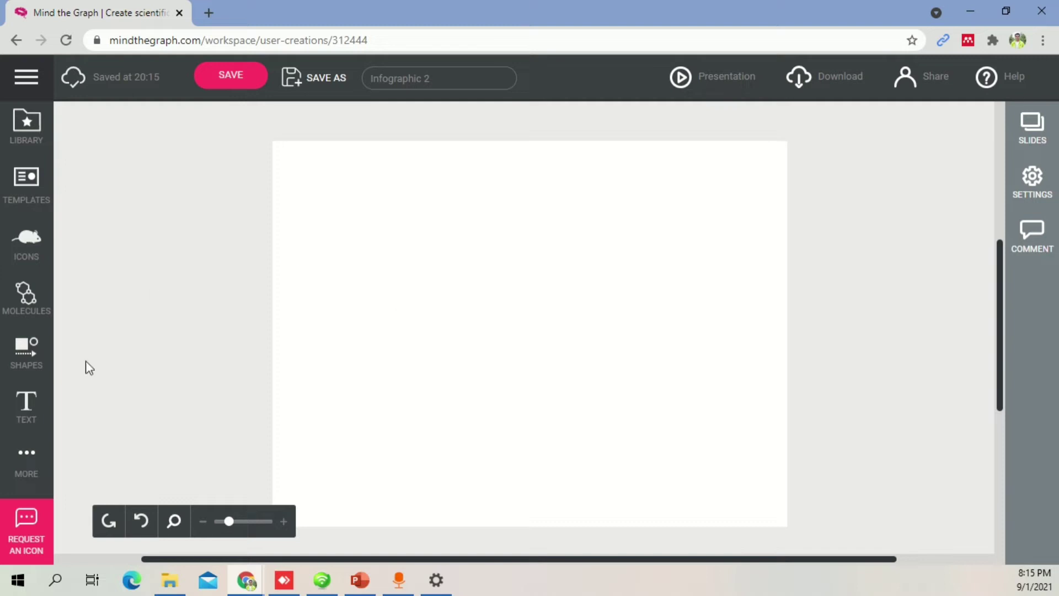
{"action": "left_click", "coordinate": [28, 355]}
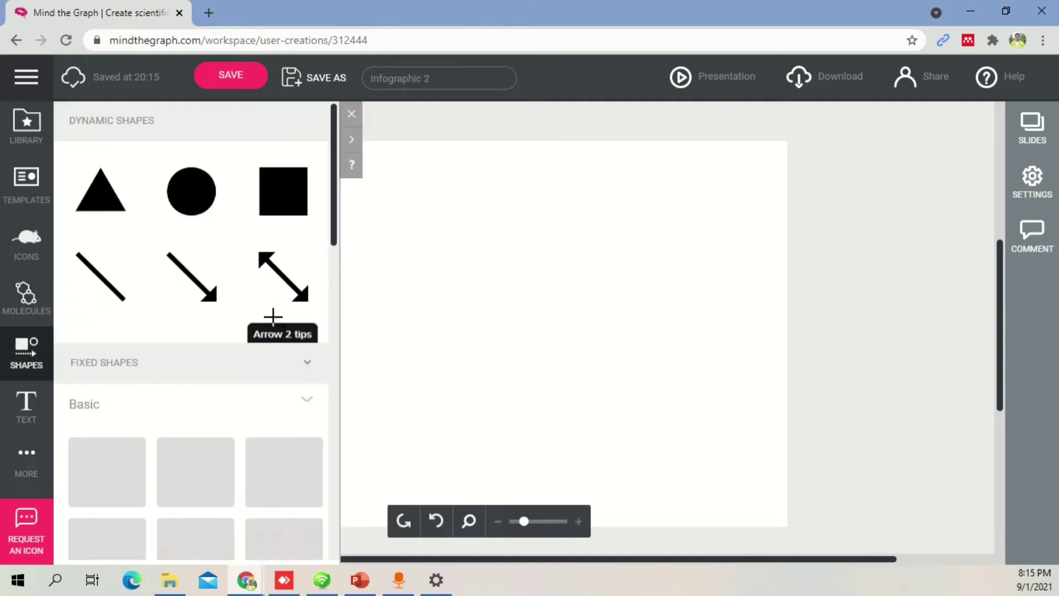
{"action": "left_click", "coordinate": [284, 188]}
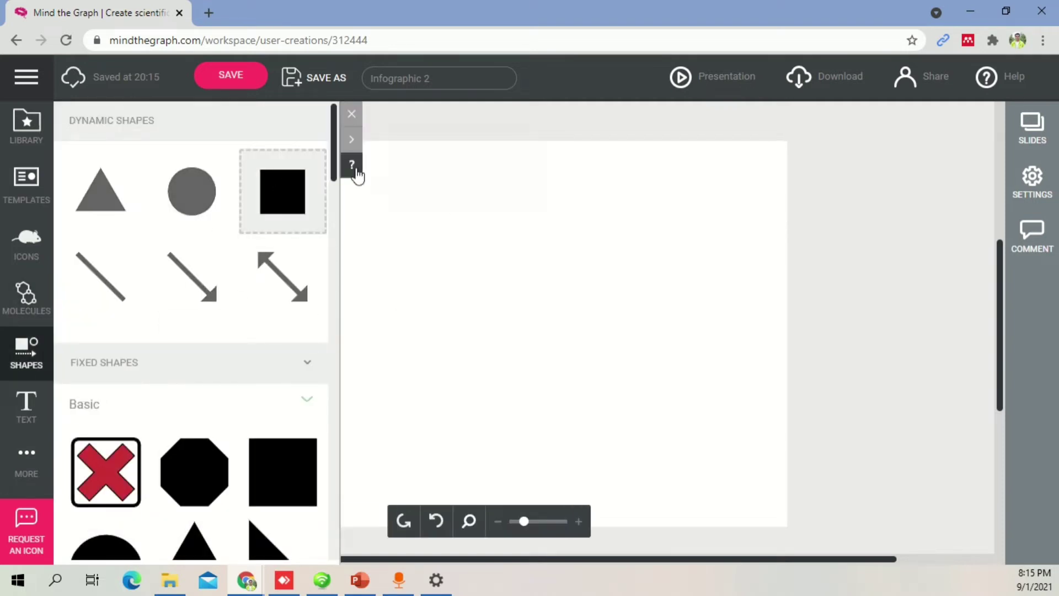
{"action": "left_click_drag", "start_coordinate": [478, 171], "coordinate": [620, 191]}
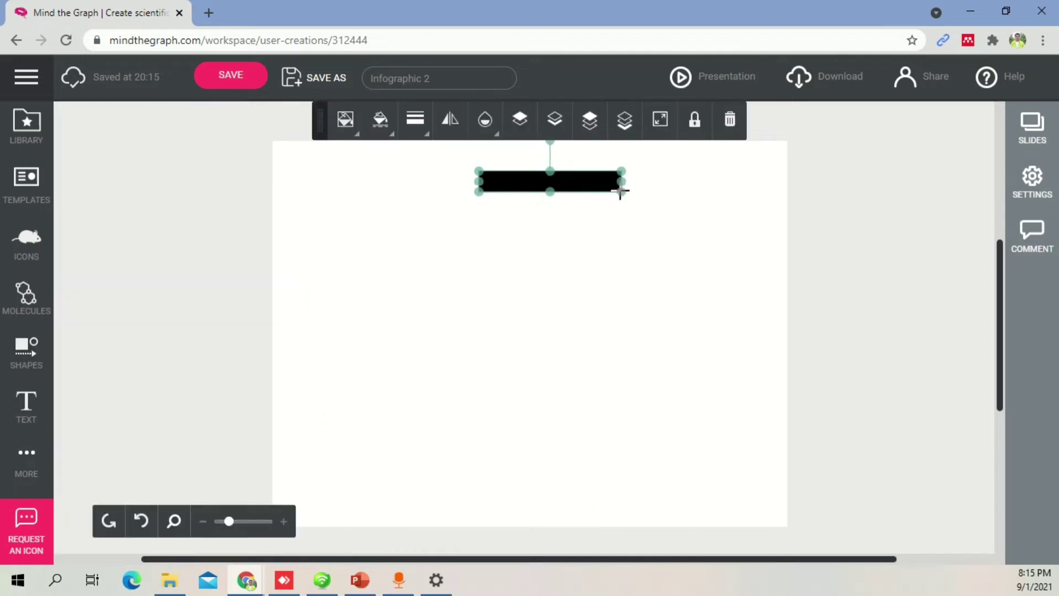
{"action": "left_click", "coordinate": [477, 160]}
{"action": "left_click_drag", "start_coordinate": [551, 180], "coordinate": [366, 170]}
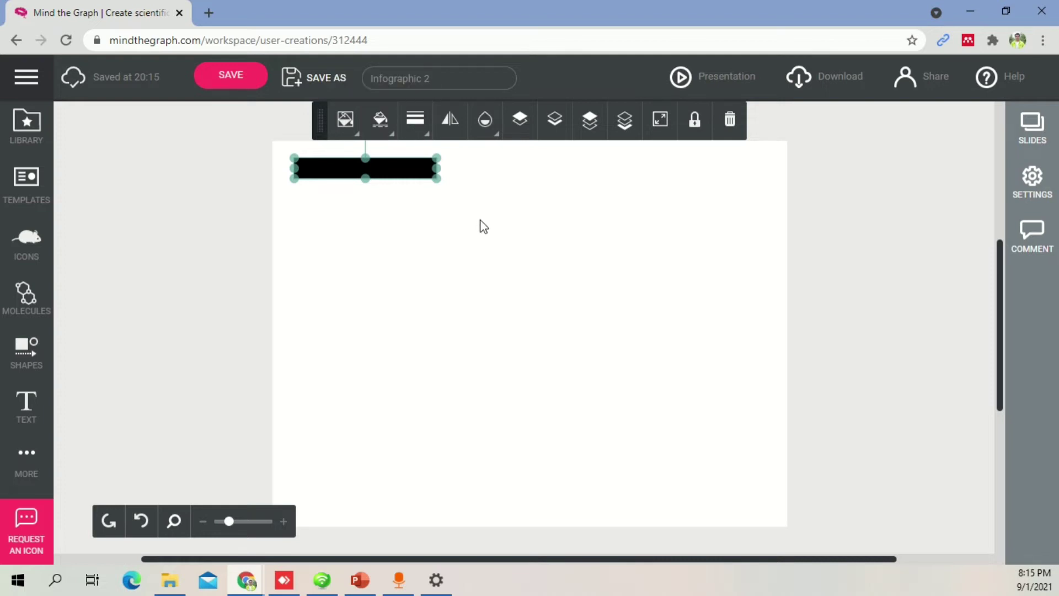
View the icon collection and the slide list, extending the list and restoring it to its narrow width
{"action": "left_click", "coordinate": [27, 240]}
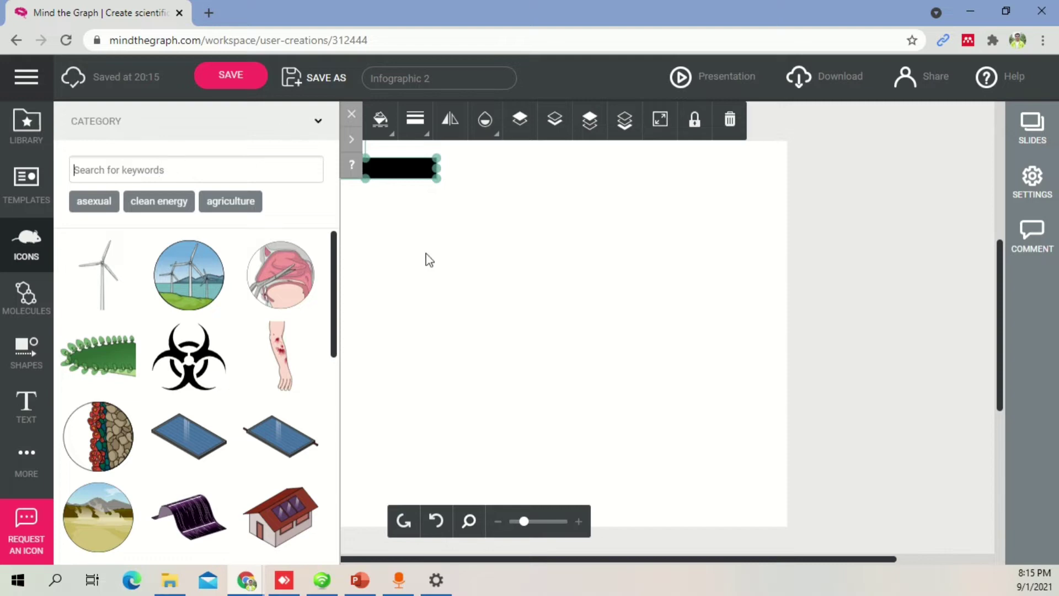
{"action": "left_click", "coordinate": [451, 279]}
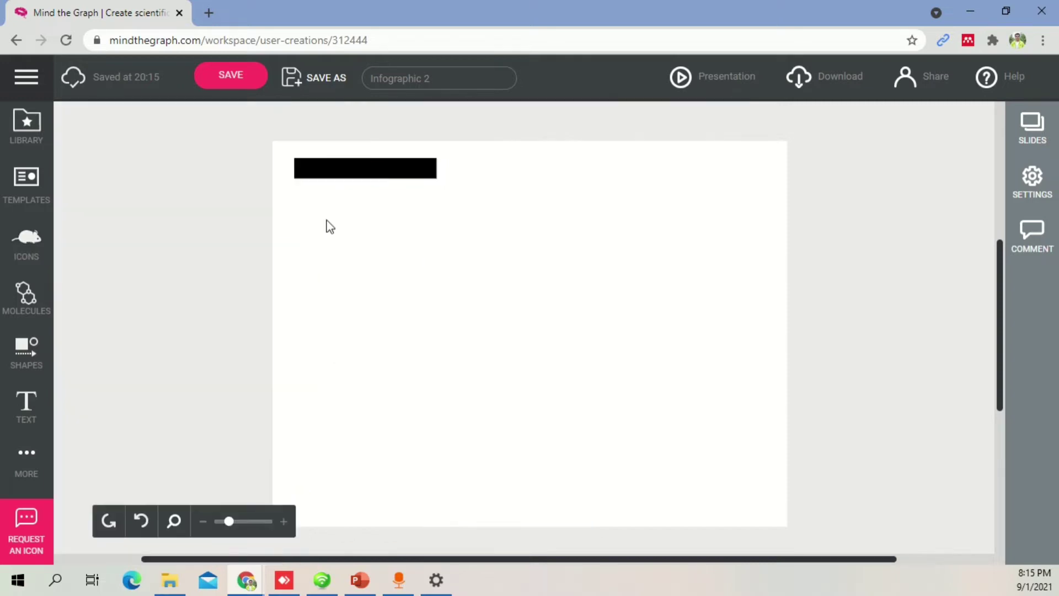
{"action": "left_click", "coordinate": [1040, 135]}
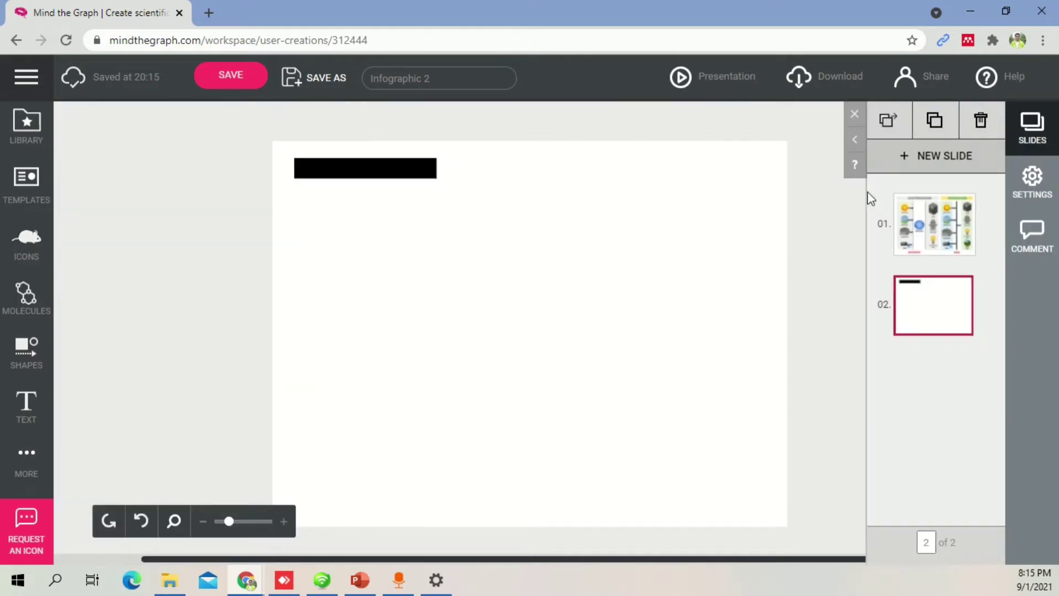
{"action": "left_click", "coordinate": [854, 141]}
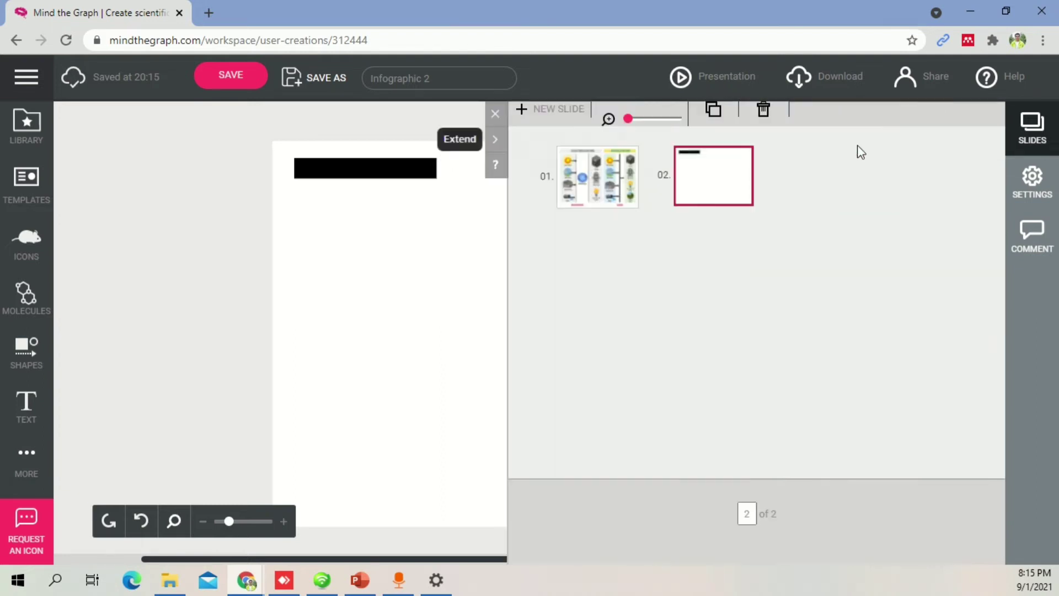
{"action": "left_click", "coordinate": [489, 142]}
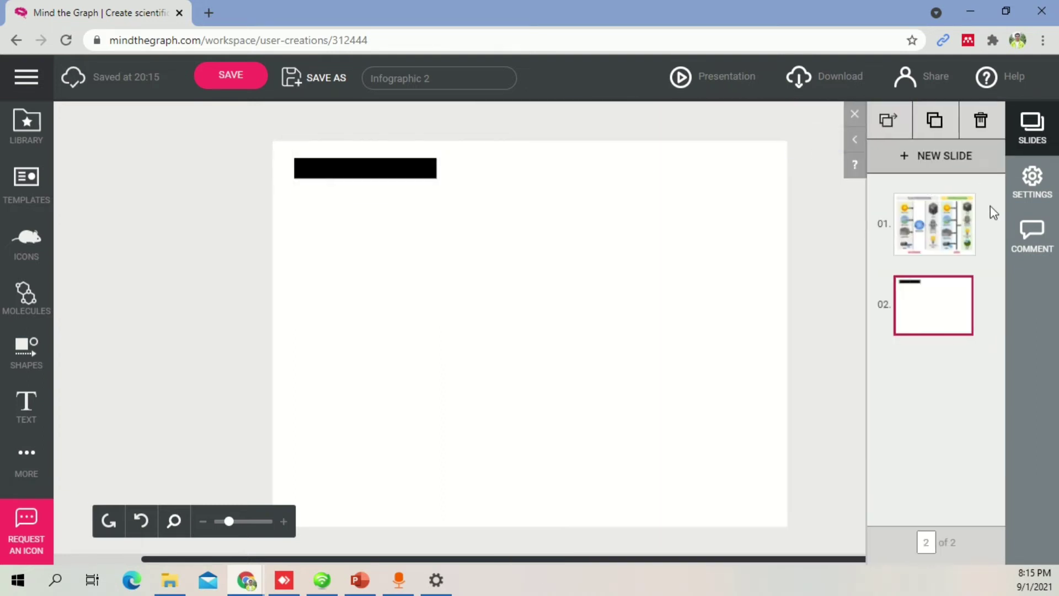
Open the first slide and select all elements of its ELECTRIFICATION and ENERGIZATION infographic
{"action": "left_click", "coordinate": [941, 220]}
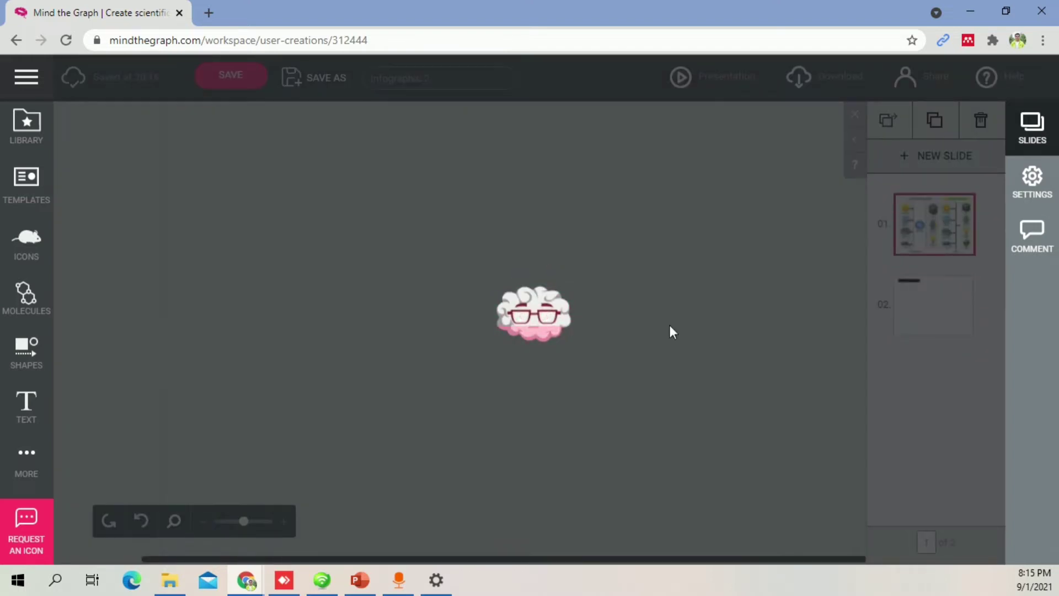
{"action": "key", "text": "ctrl+minus"}
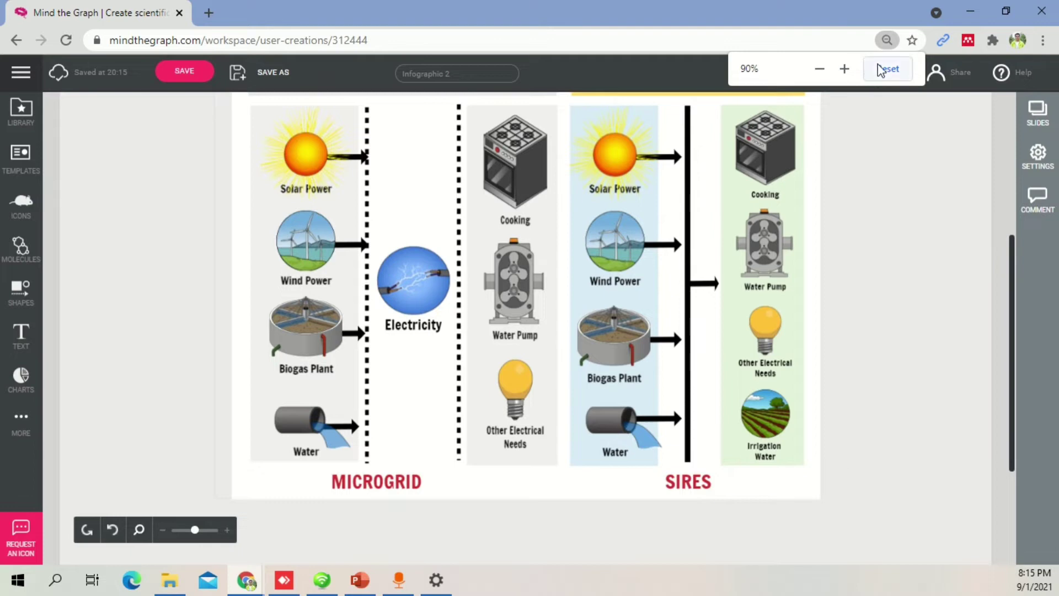
{"action": "left_click", "coordinate": [886, 67]}
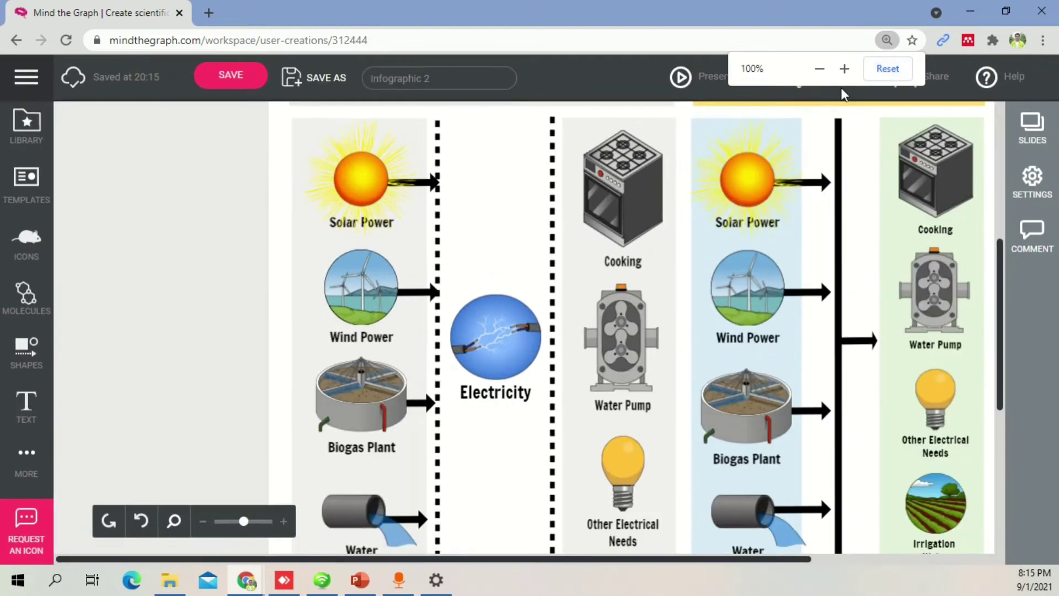
{"action": "left_click", "coordinate": [203, 521]}
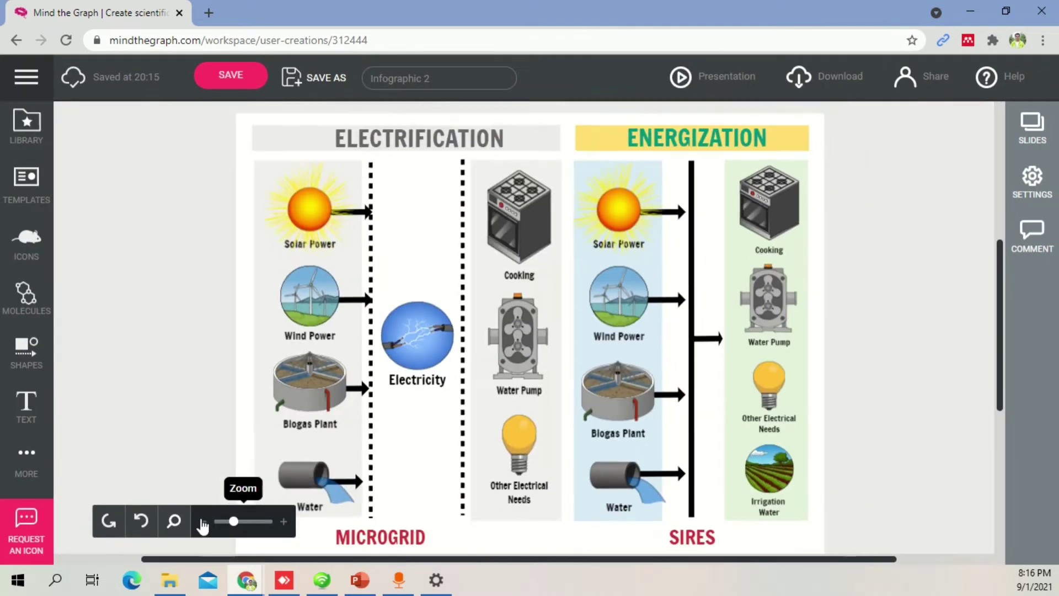
{"action": "key", "text": "ctrl+a"}
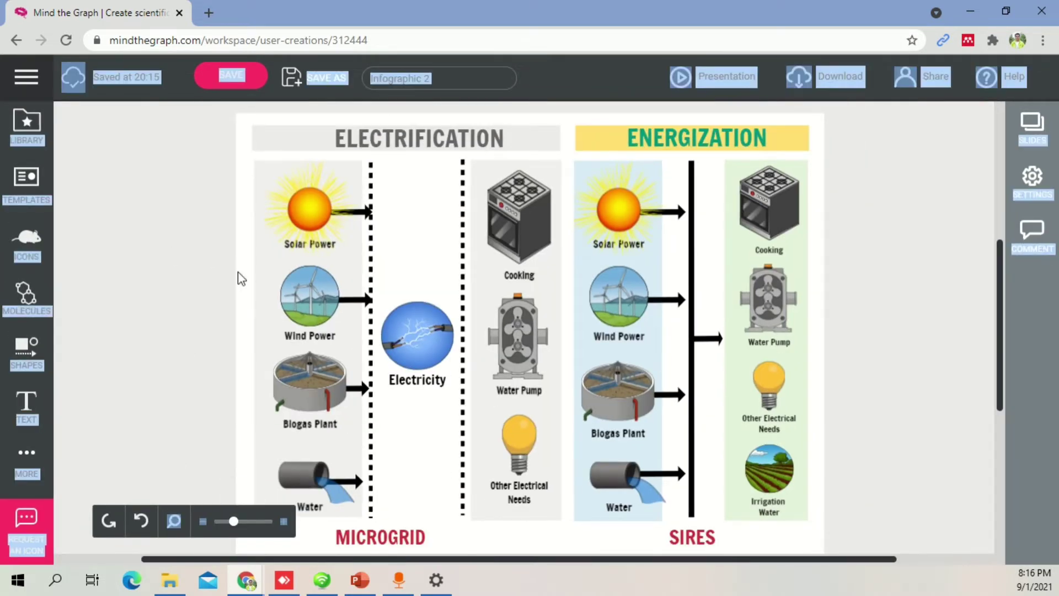
{"action": "left_click", "coordinate": [228, 522]}
{"action": "left_click_drag", "start_coordinate": [241, 123], "coordinate": [877, 558]}
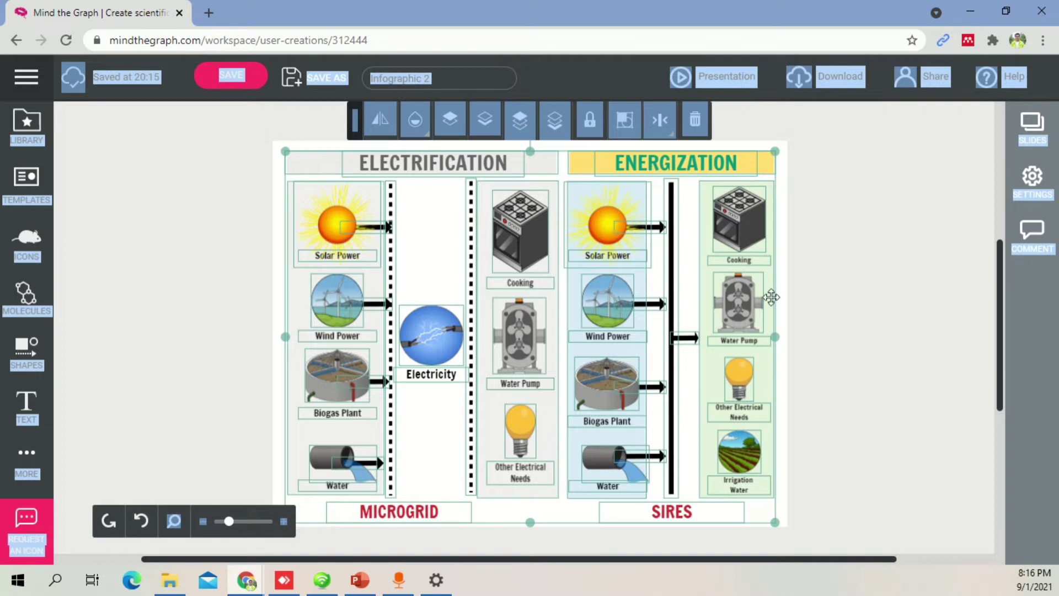
Copy the selected infographic elements onto the second slide
{"action": "left_click", "coordinate": [1034, 128]}
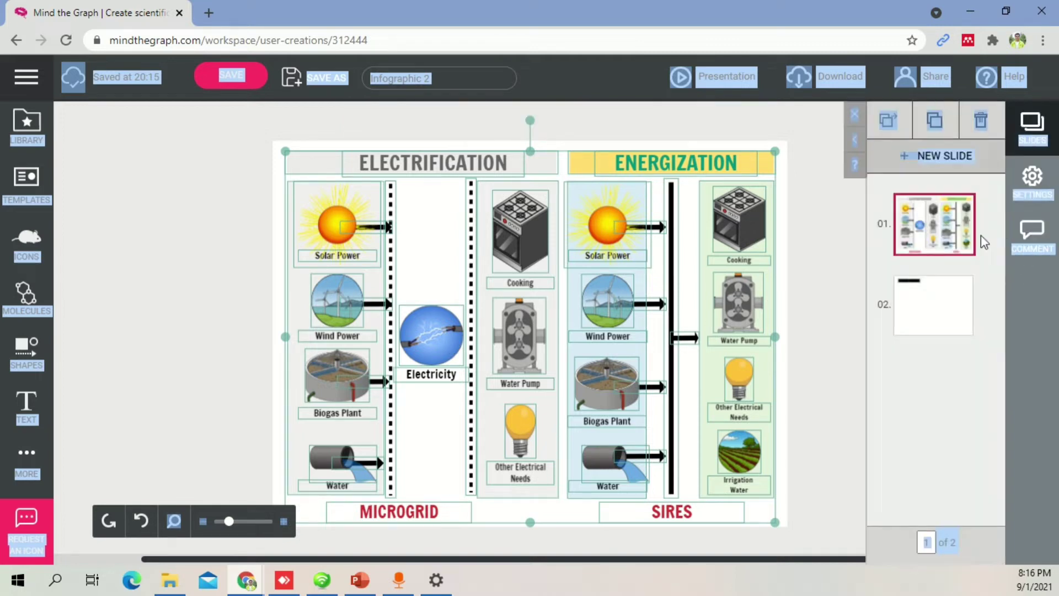
{"action": "left_click", "coordinate": [927, 290]}
{"action": "left_click", "coordinate": [343, 224]}
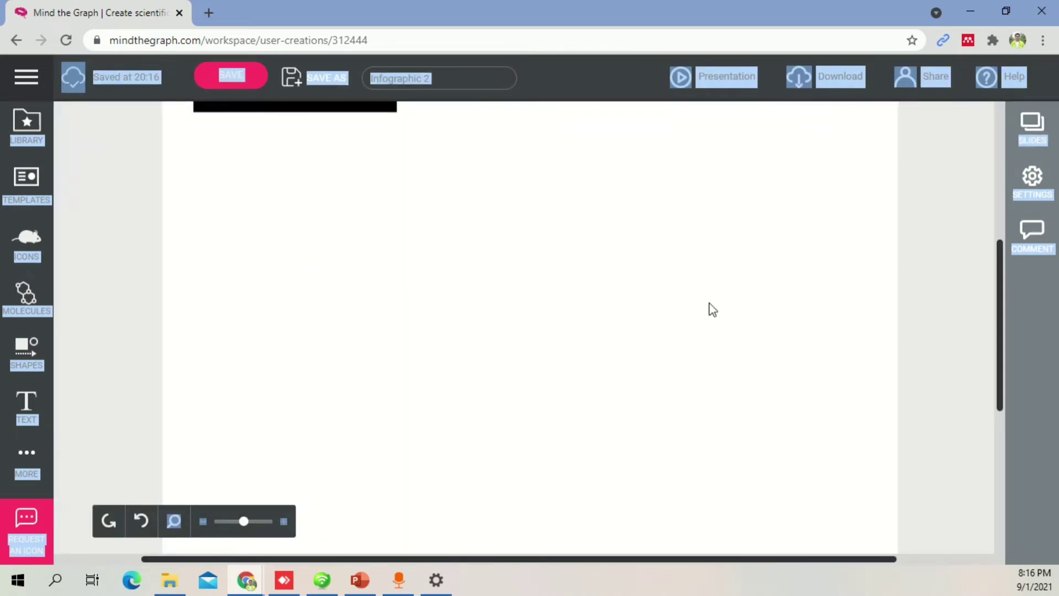
{"action": "scroll", "coordinate": [456, 329], "scroll_direction": "up", "scroll_amount": 5}
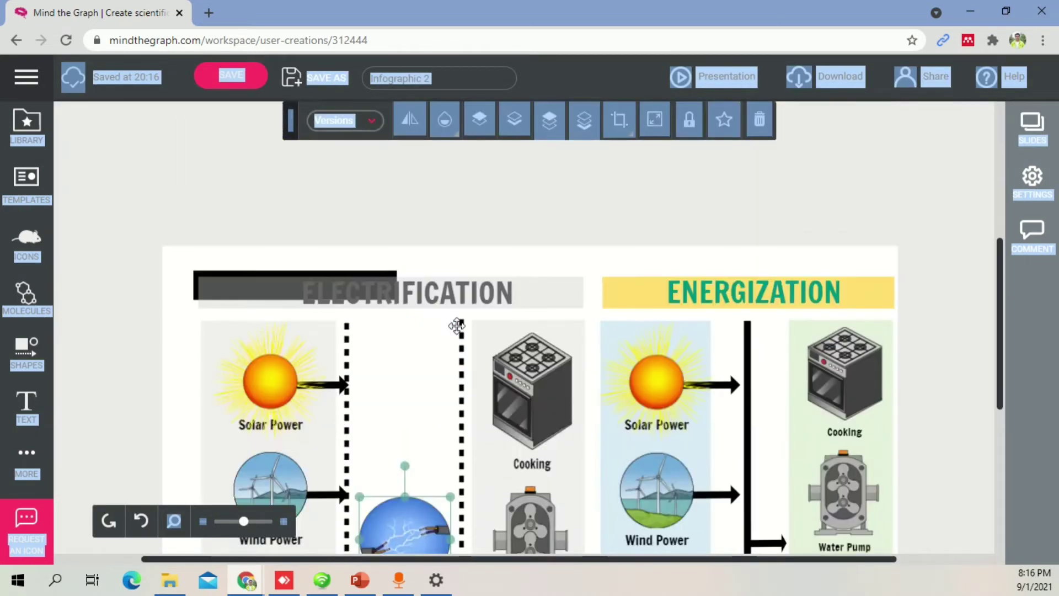
{"action": "scroll", "coordinate": [472, 334], "scroll_direction": "down", "scroll_amount": 5}
Delete the black rectangle that lies behind the ELECTRIFICATION heading on the second slide
{"action": "left_click", "coordinate": [134, 281]}
{"action": "scroll", "coordinate": [223, 208], "scroll_direction": "up", "scroll_amount": 3}
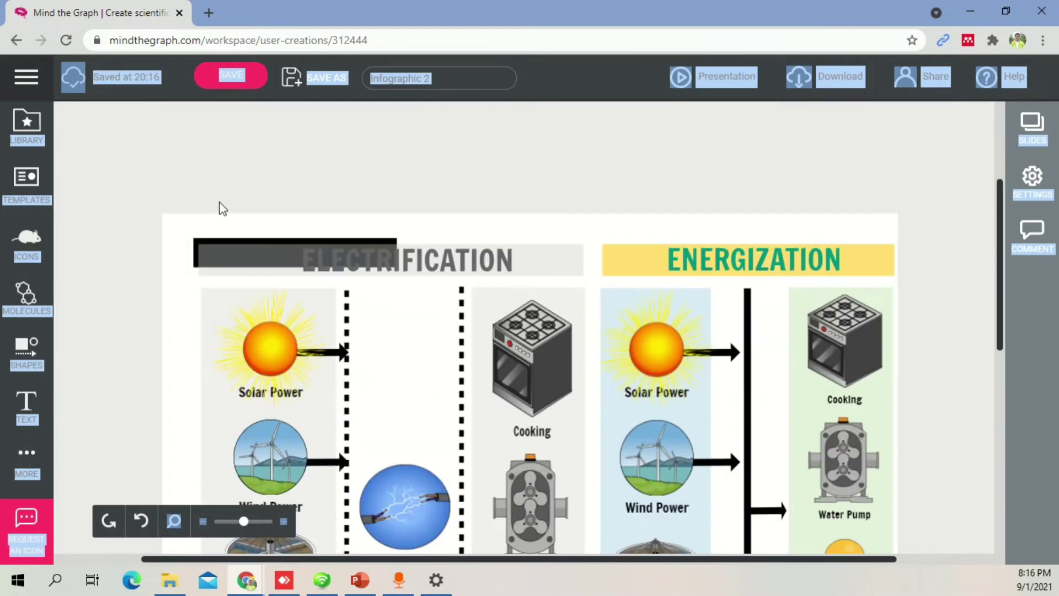
{"action": "left_click", "coordinate": [199, 242]}
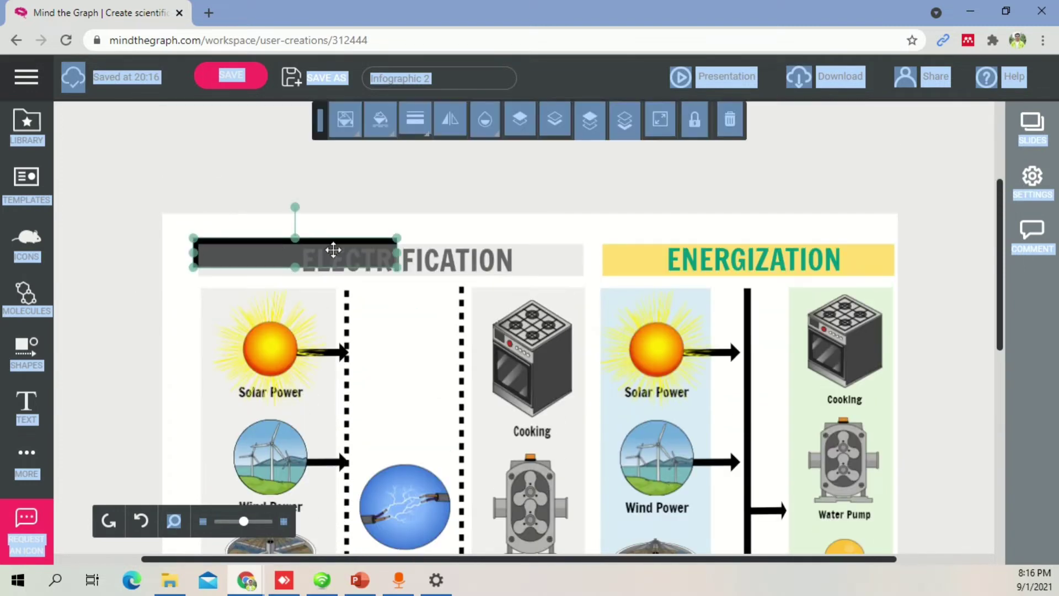
{"action": "key", "text": "Delete"}
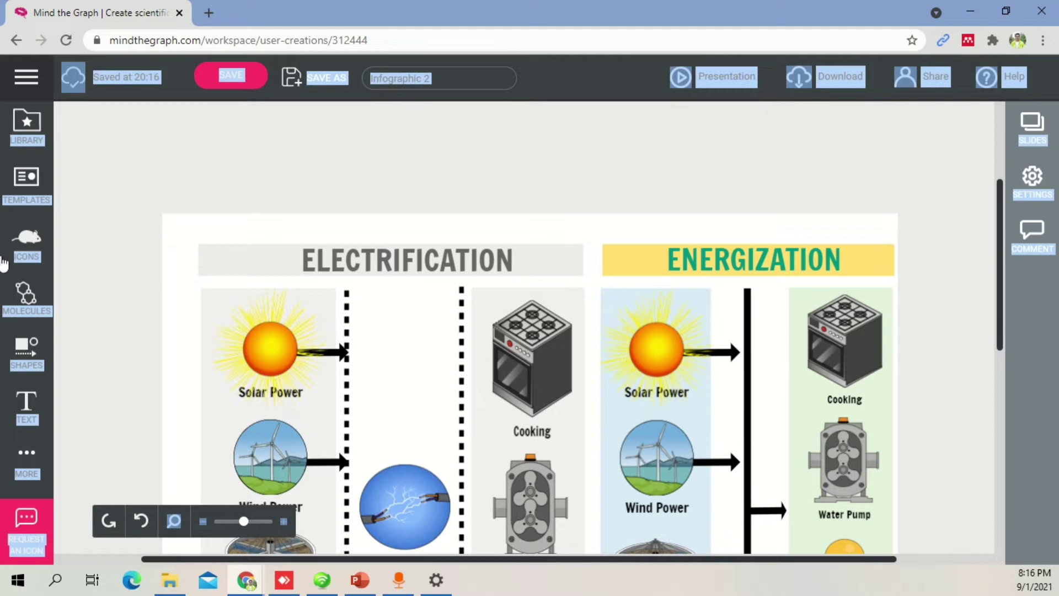
Examine the ELECTRIFICATION heading by selecting its text and the grey bar behind it
{"action": "left_click", "coordinate": [319, 267]}
{"action": "left_click", "coordinate": [326, 266]}
{"action": "left_click_drag", "start_coordinate": [518, 261], "coordinate": [142, 275]}
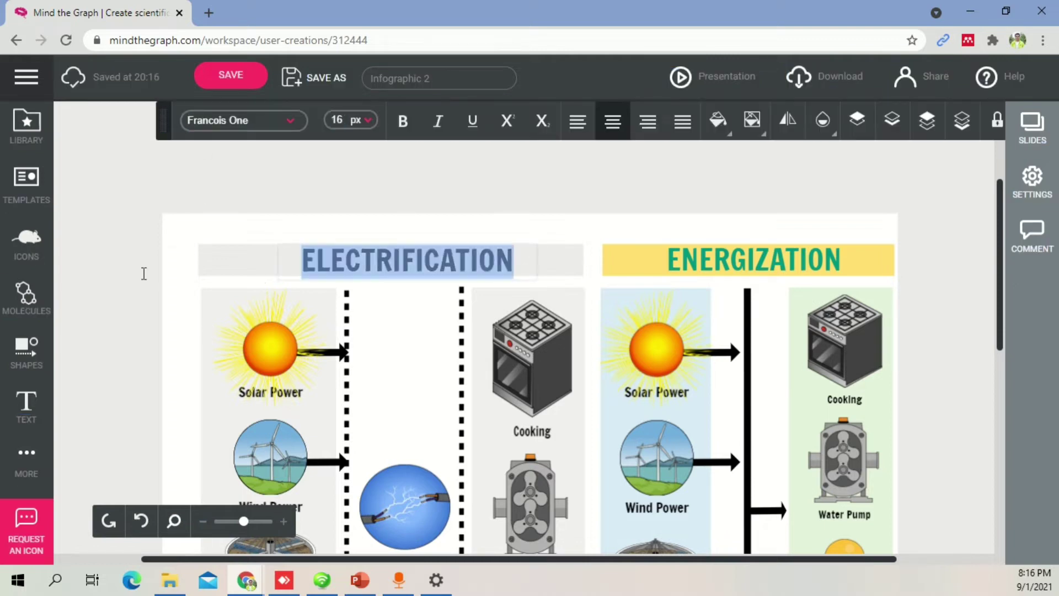
{"action": "left_click", "coordinate": [141, 274]}
{"action": "left_click", "coordinate": [200, 257]}
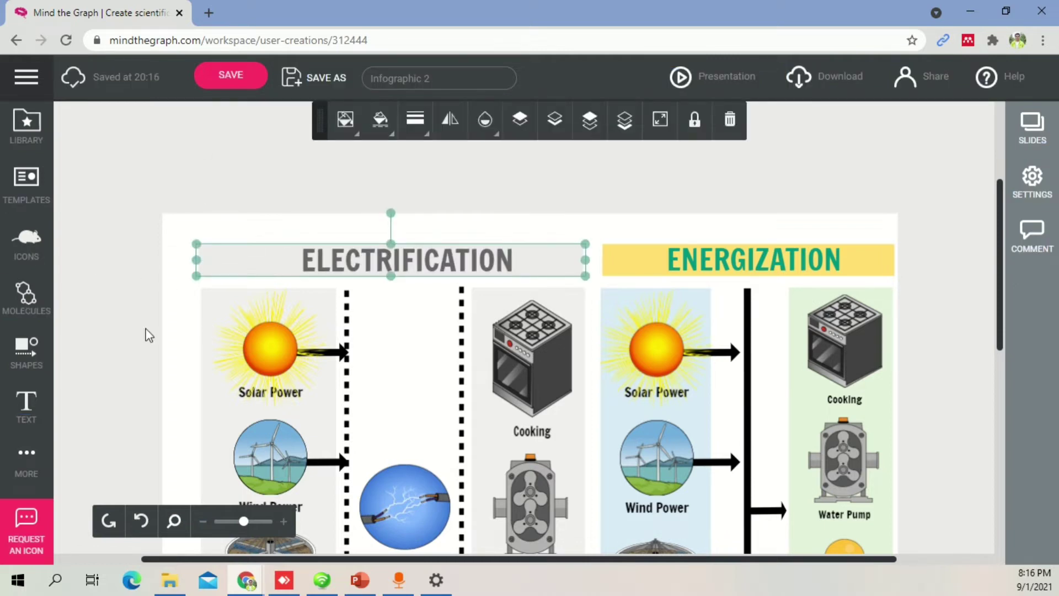
Draw a thin Dynamic Square bar just above the slide and widen it to match the grey ELECTRIFICATION bar
{"action": "left_click", "coordinate": [33, 350]}
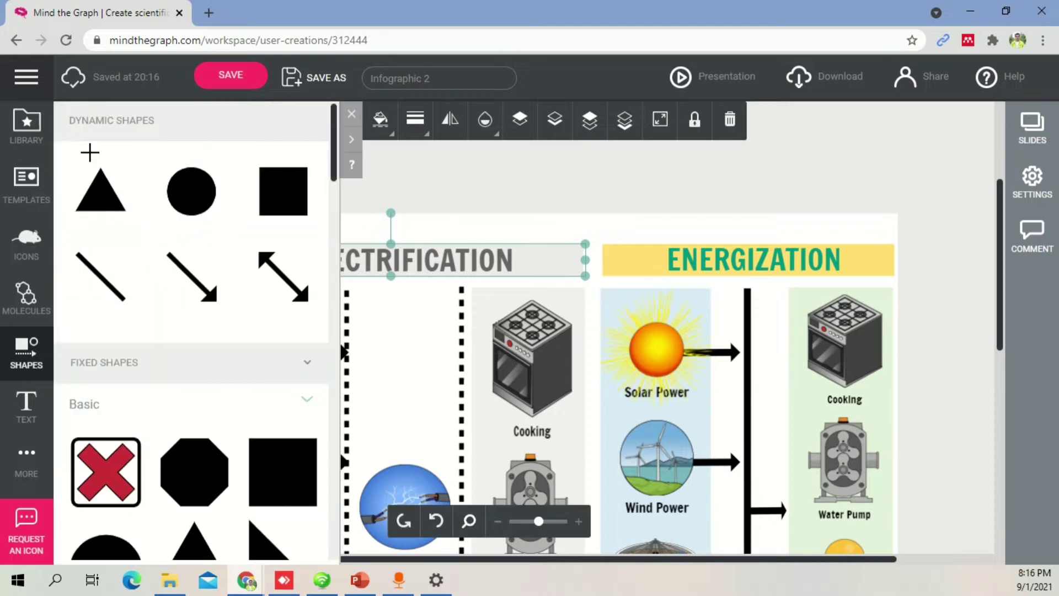
{"action": "left_click", "coordinate": [284, 181]}
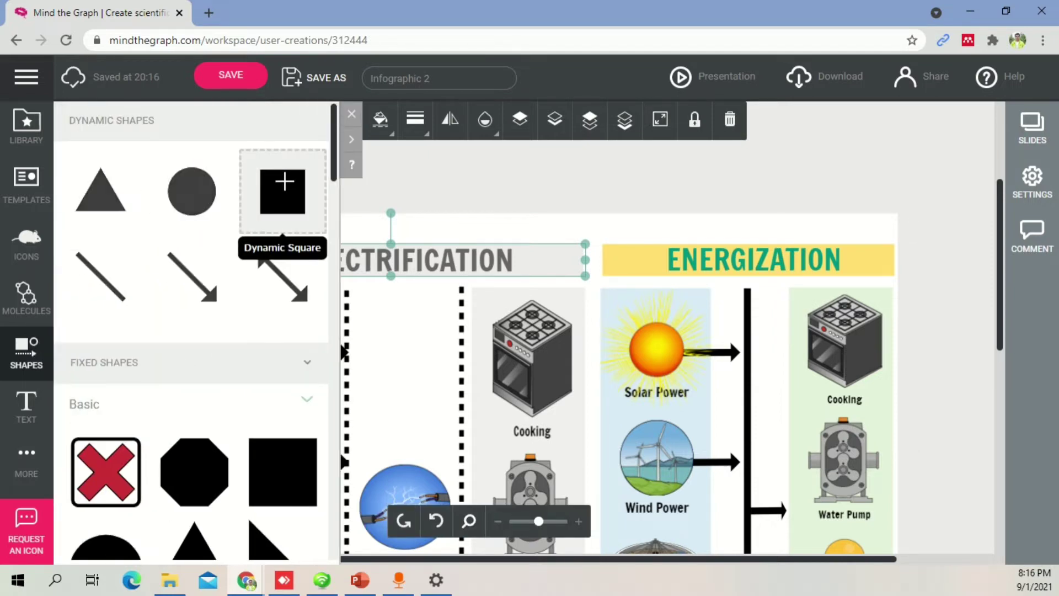
{"action": "mouse_move", "coordinate": [426, 177]}
{"action": "left_mouse_down"}
{"action": "mouse_move", "coordinate": [470, 198]}
{"action": "mouse_move", "coordinate": [595, 204]}
{"action": "mouse_move", "coordinate": [583, 202]}
{"action": "left_mouse_up"}
{"action": "left_click", "coordinate": [431, 191]}
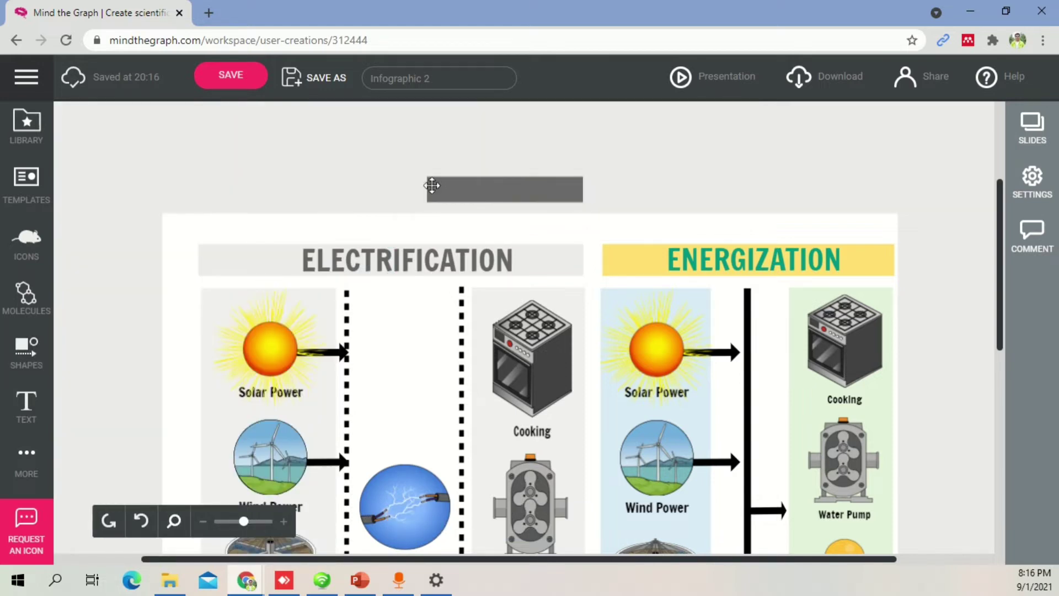
{"action": "left_click_drag", "start_coordinate": [428, 190], "coordinate": [197, 198]}
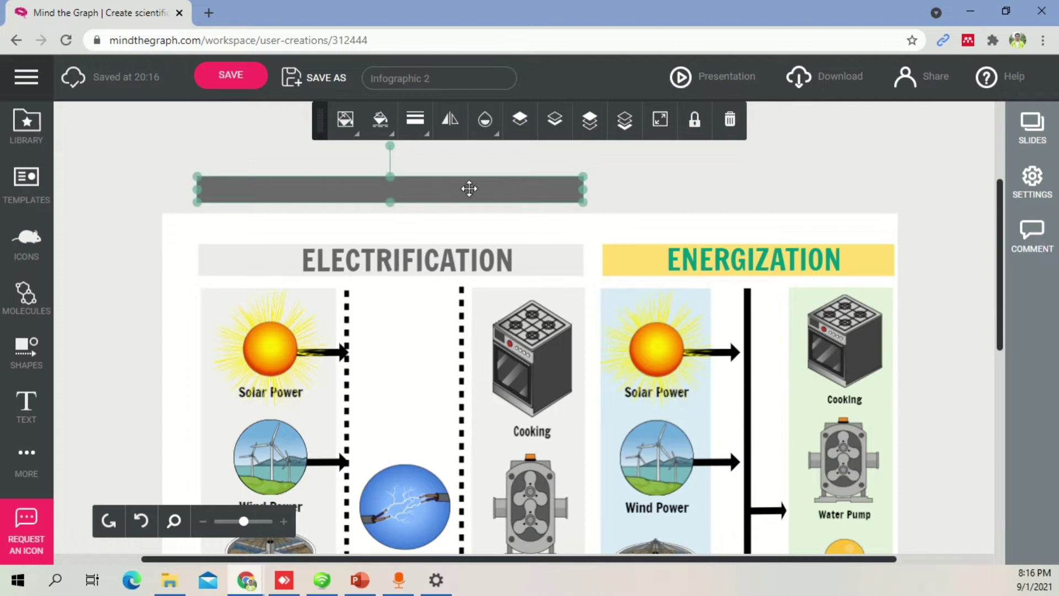
Try light red, black and green stroke colors on the new bar and settle on a transparent outline
{"action": "left_click", "coordinate": [380, 126]}
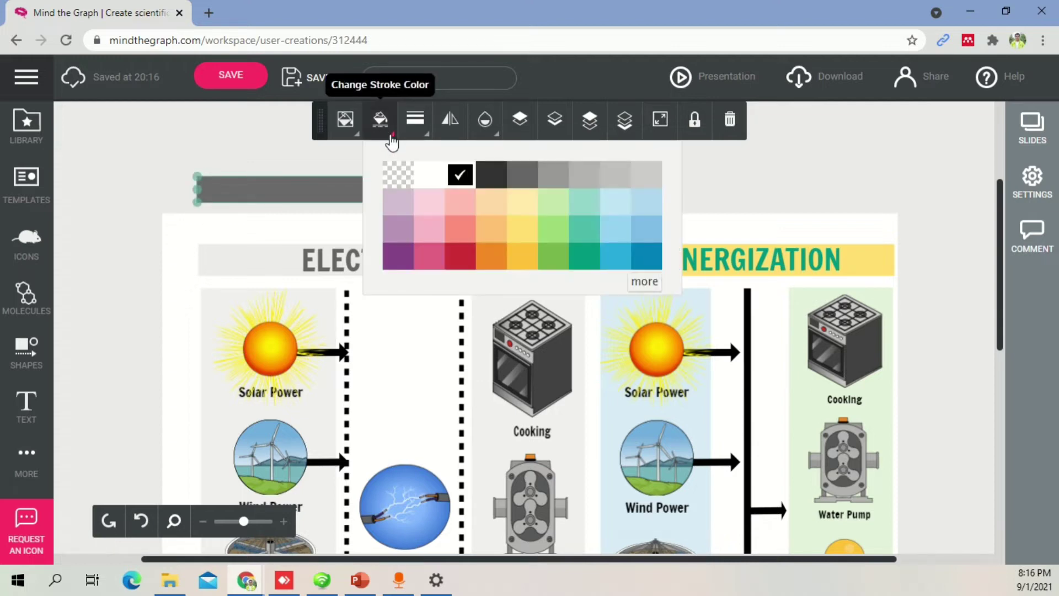
{"action": "left_click", "coordinate": [492, 264]}
{"action": "left_click", "coordinate": [461, 201]}
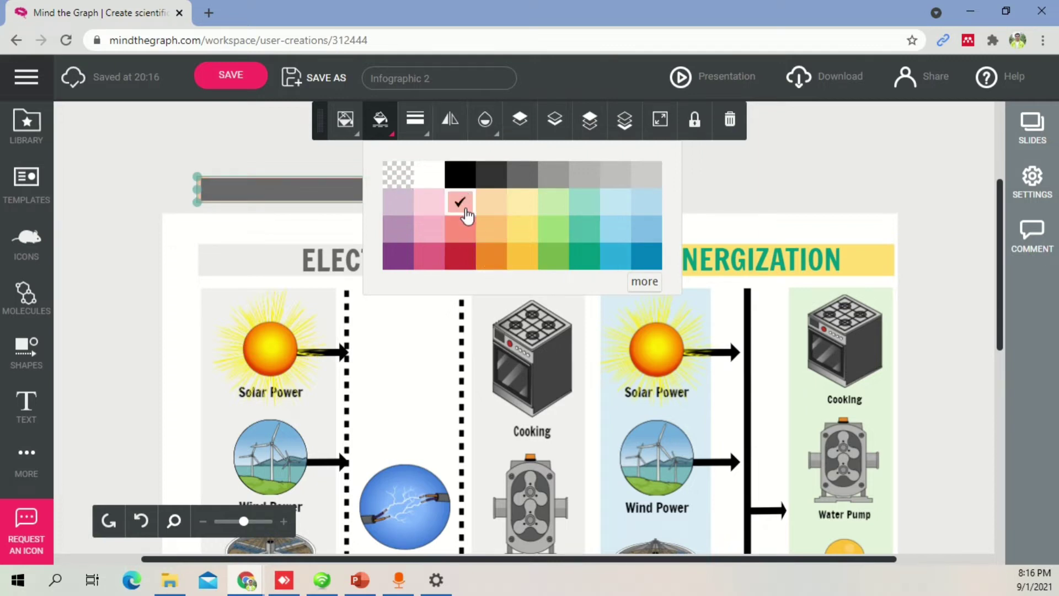
{"action": "left_click", "coordinate": [461, 177]}
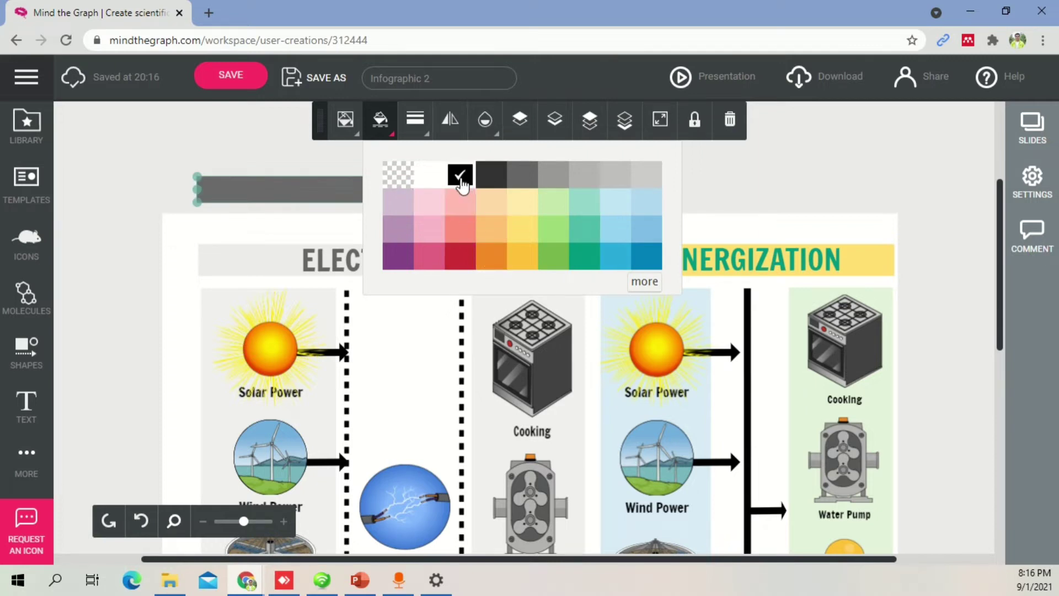
{"action": "left_click", "coordinate": [585, 257]}
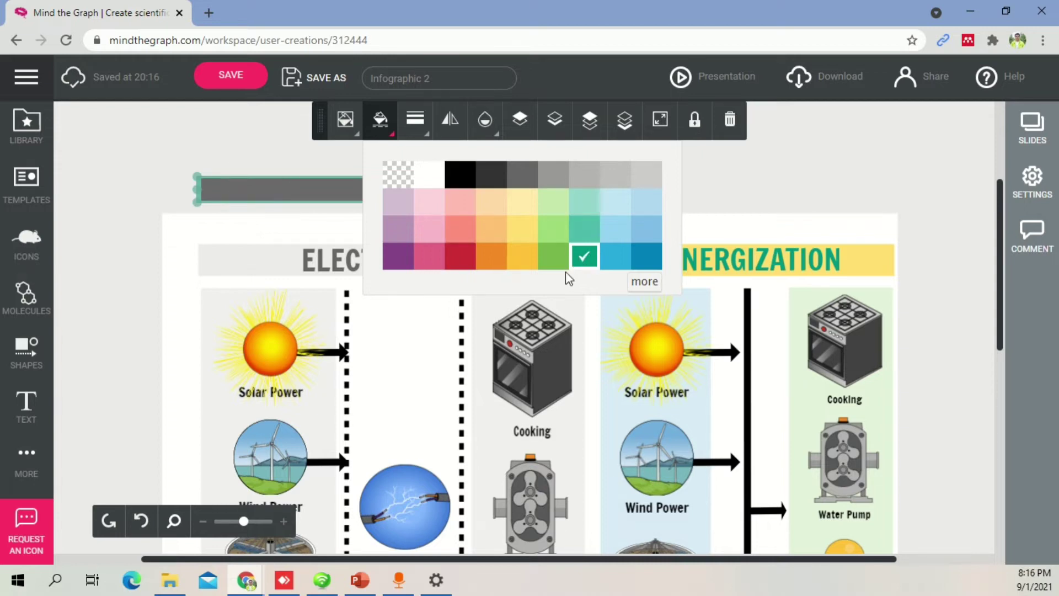
{"action": "left_click", "coordinate": [399, 178]}
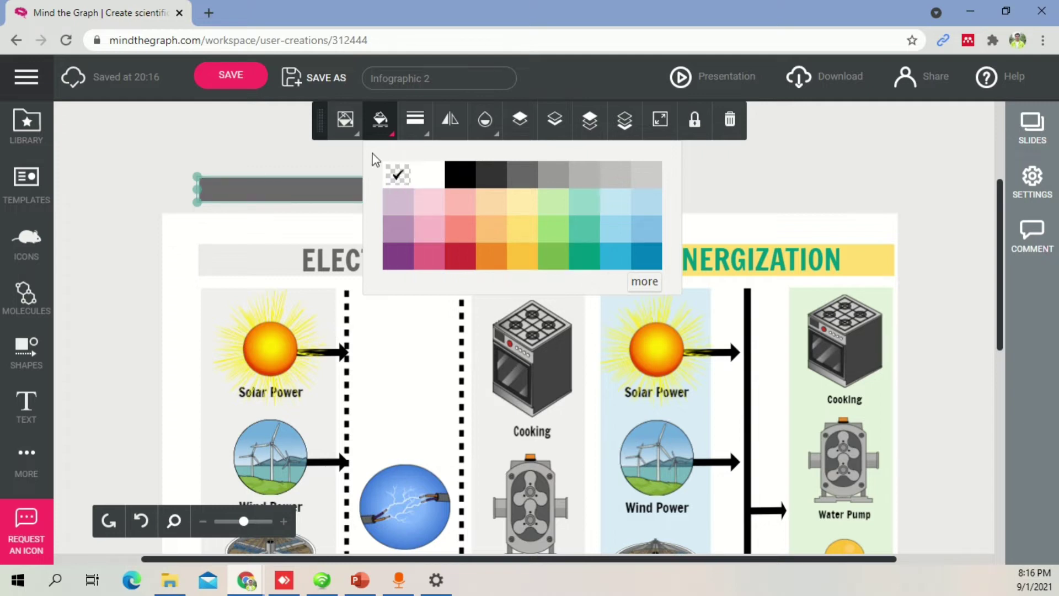
Set the new bar's fill color to dark blue
{"action": "left_click", "coordinate": [347, 121]}
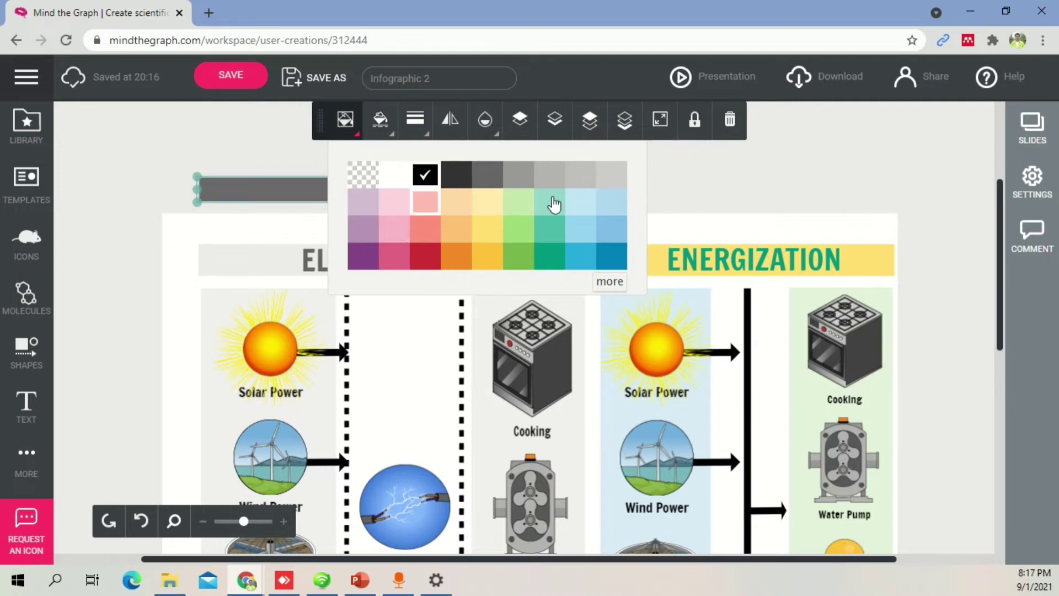
{"action": "left_click", "coordinate": [611, 228]}
{"action": "left_click", "coordinate": [611, 256]}
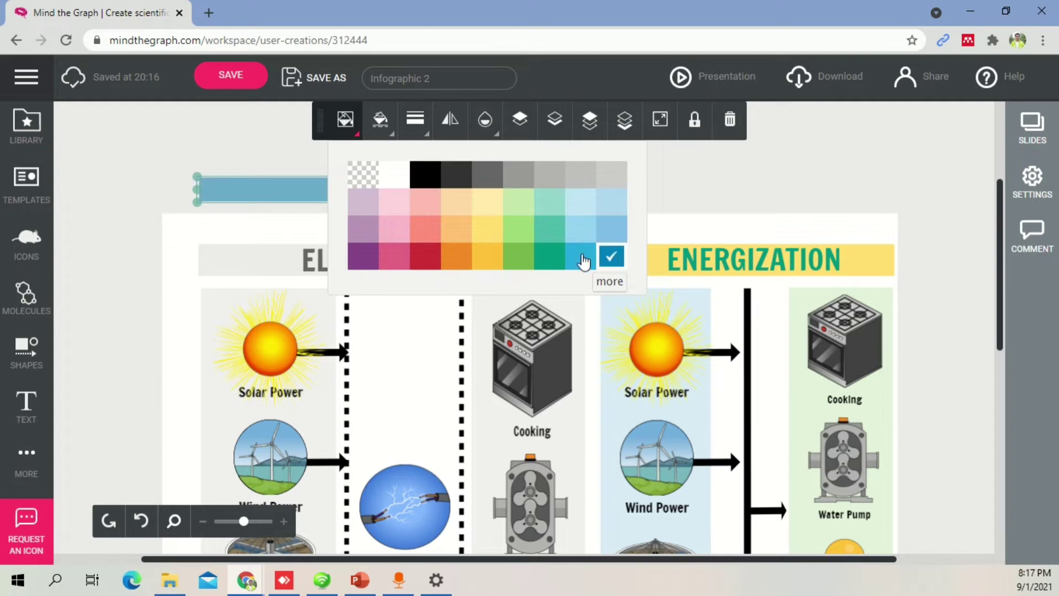
Try green and custom bright yellow fills on the new bar and settle on light grey #cccccc
{"action": "left_click", "coordinate": [557, 259]}
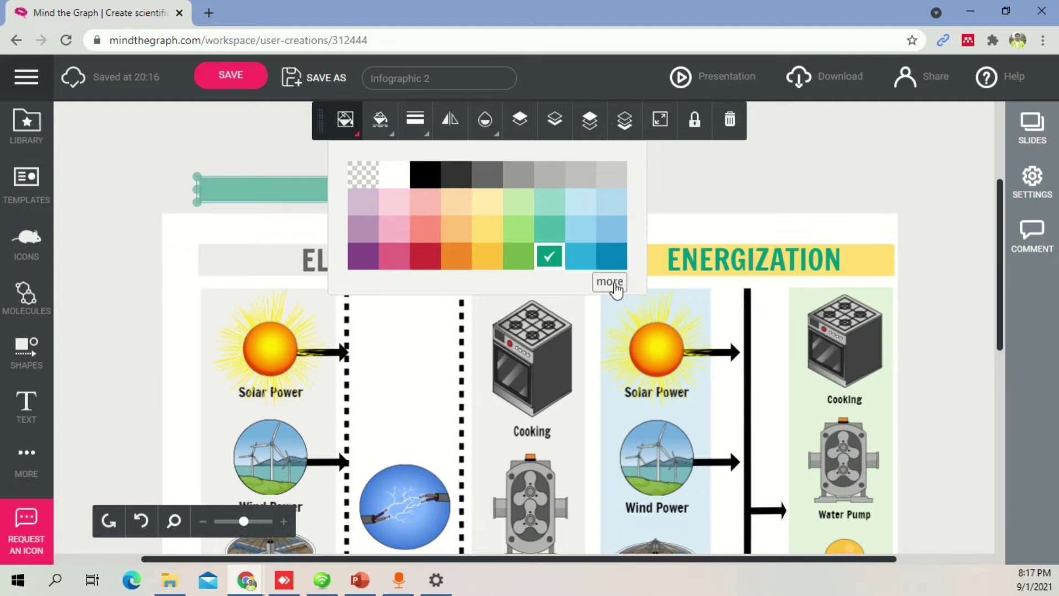
{"action": "left_click", "coordinate": [610, 283]}
{"action": "left_click_drag", "start_coordinate": [718, 285], "coordinate": [702, 287]}
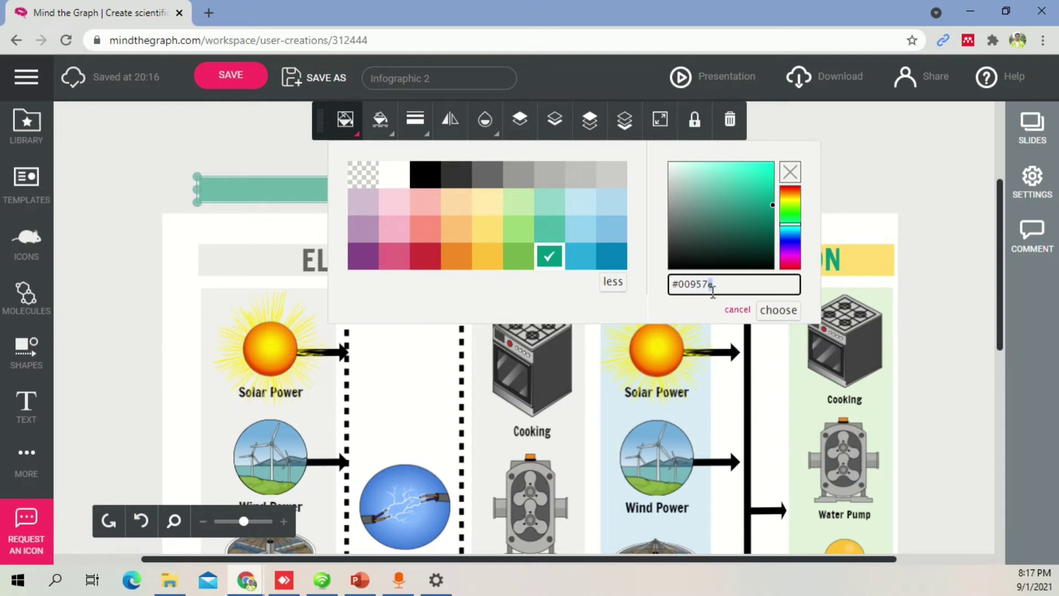
{"action": "mouse_move", "coordinate": [765, 216]}
{"action": "left_mouse_down"}
{"action": "mouse_move", "coordinate": [747, 213]}
{"action": "mouse_move", "coordinate": [749, 198]}
{"action": "mouse_move", "coordinate": [733, 256]}
{"action": "mouse_move", "coordinate": [690, 264]}
{"action": "mouse_move", "coordinate": [759, 213]}
{"action": "mouse_move", "coordinate": [755, 191]}
{"action": "mouse_move", "coordinate": [787, 206]}
{"action": "mouse_move", "coordinate": [789, 163]}
{"action": "left_mouse_up"}
{"action": "left_click", "coordinate": [487, 256]}
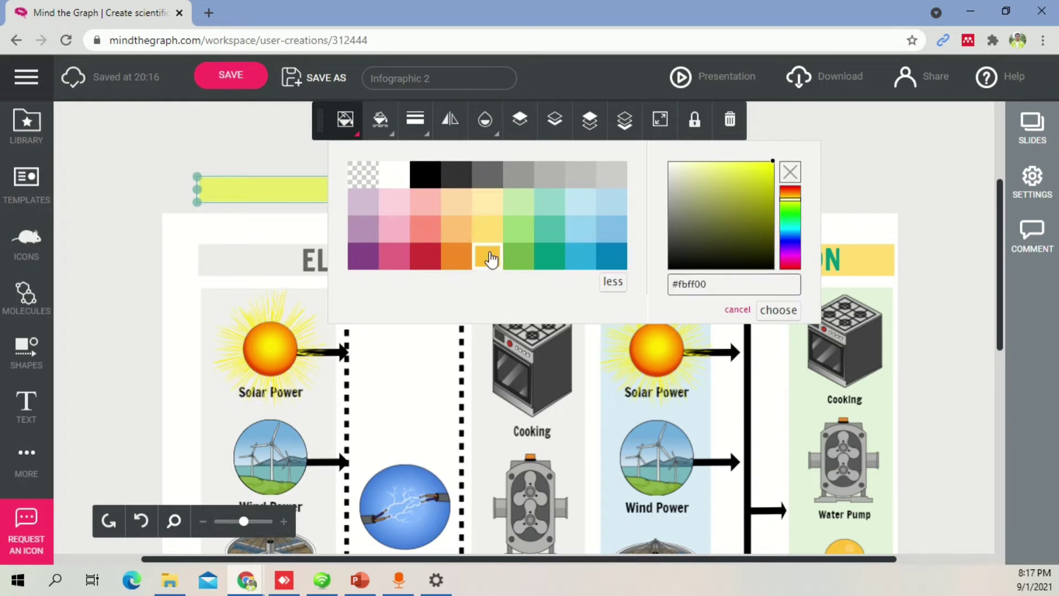
{"action": "left_click", "coordinate": [611, 175]}
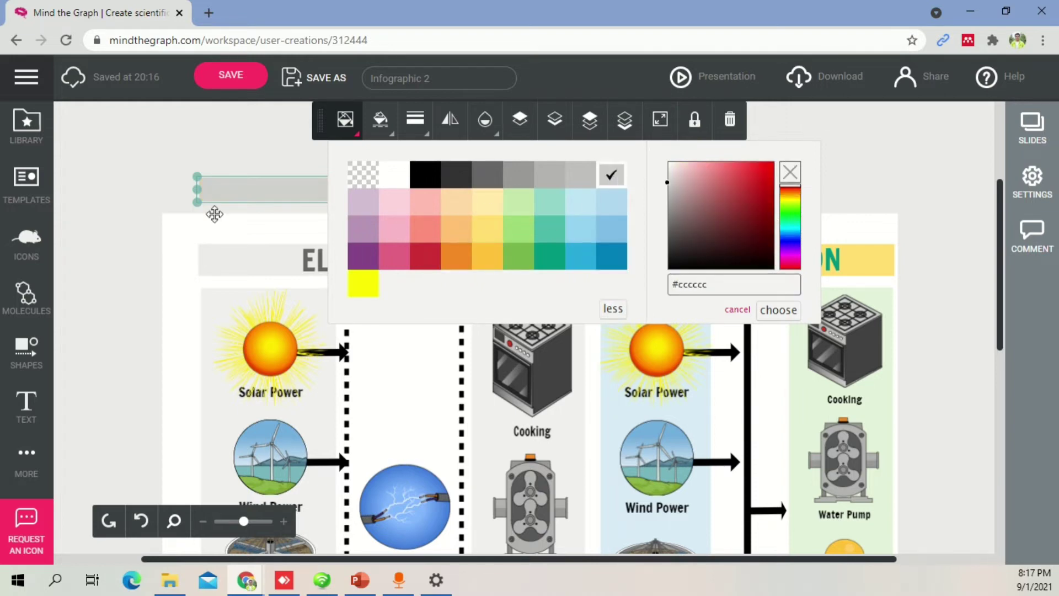
{"action": "left_click", "coordinate": [228, 141]}
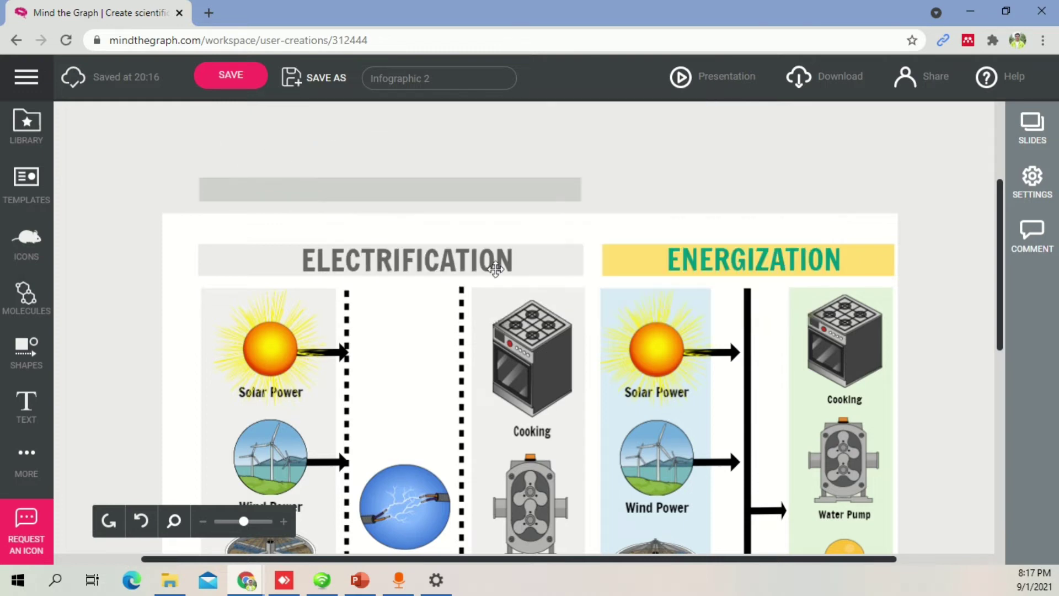
Add a subtitle text box and place it between the new grey bar and the ELECTRIFICATION heading
{"action": "left_click", "coordinate": [405, 190]}
{"action": "left_click", "coordinate": [335, 267]}
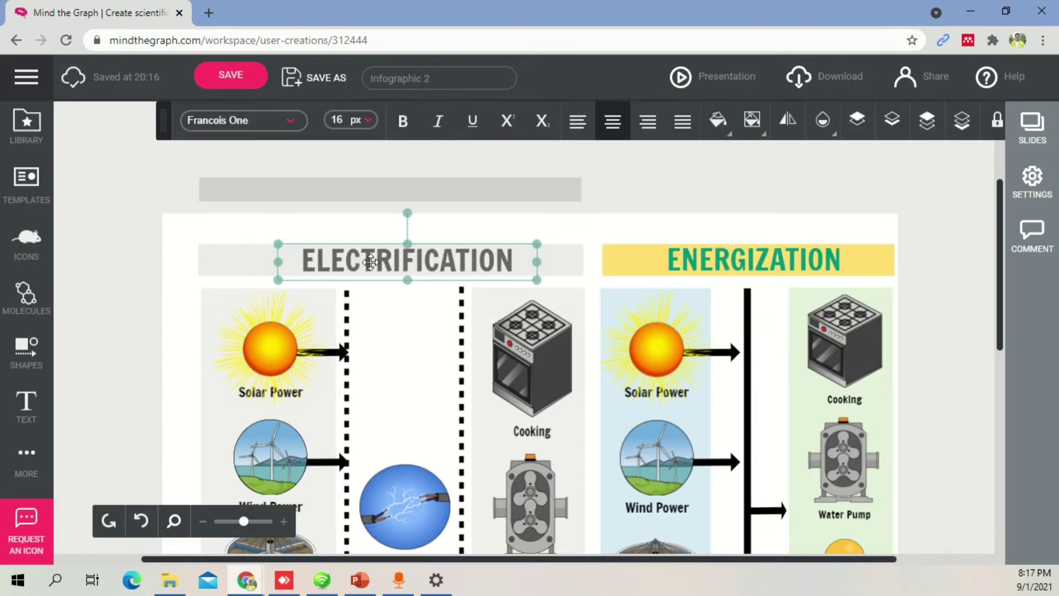
{"action": "left_click", "coordinate": [29, 413]}
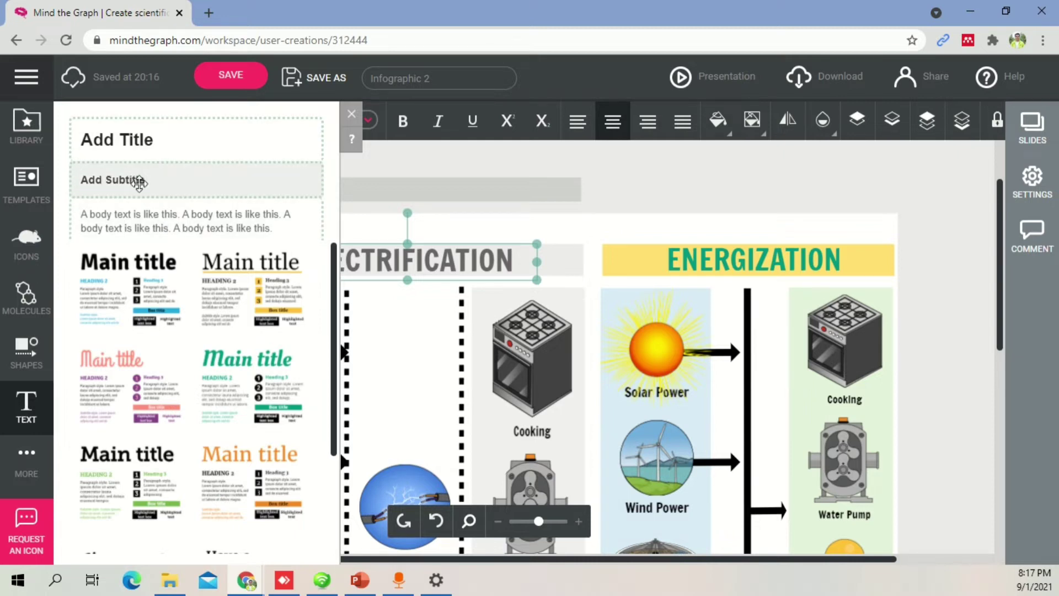
{"action": "left_click", "coordinate": [139, 182]}
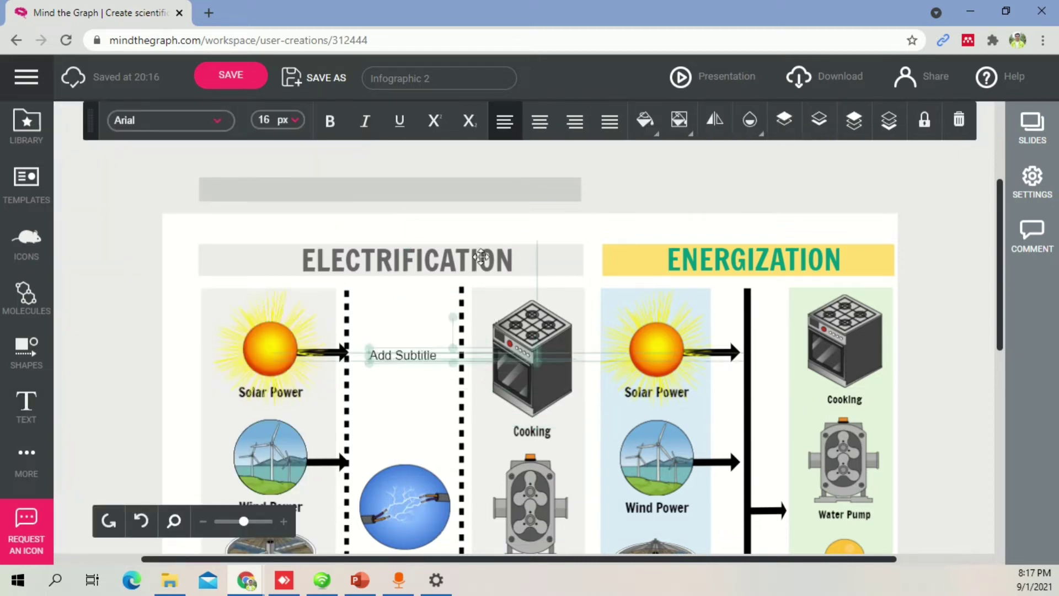
{"action": "left_click_drag", "start_coordinate": [480, 256], "coordinate": [480, 217]}
Replace the subtitle's placeholder text with "Electrification" and select the new word
{"action": "triple_click", "coordinate": [417, 225]}
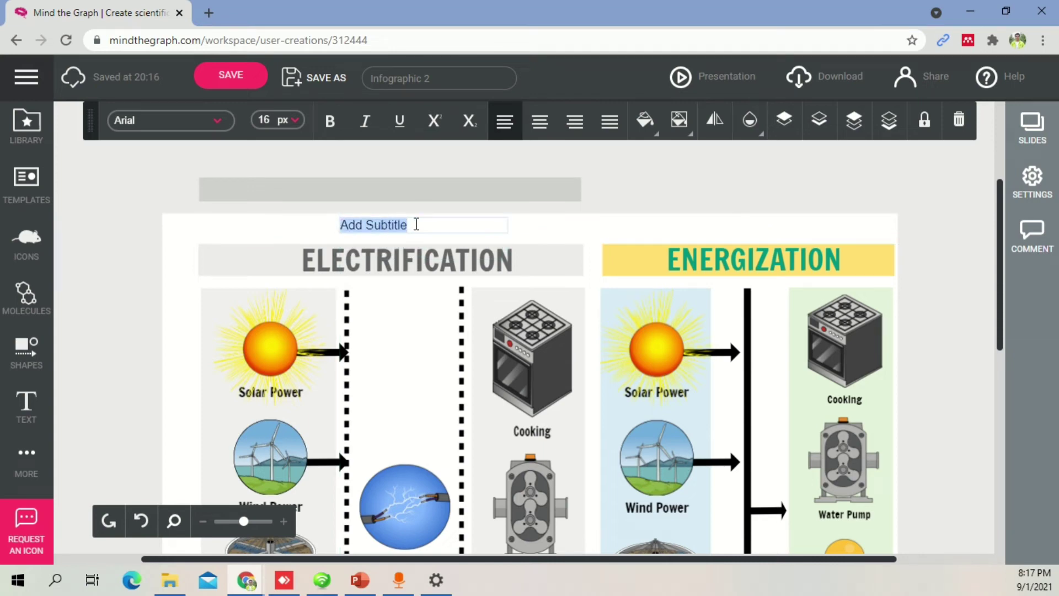
{"action": "type", "text": "Ele"}
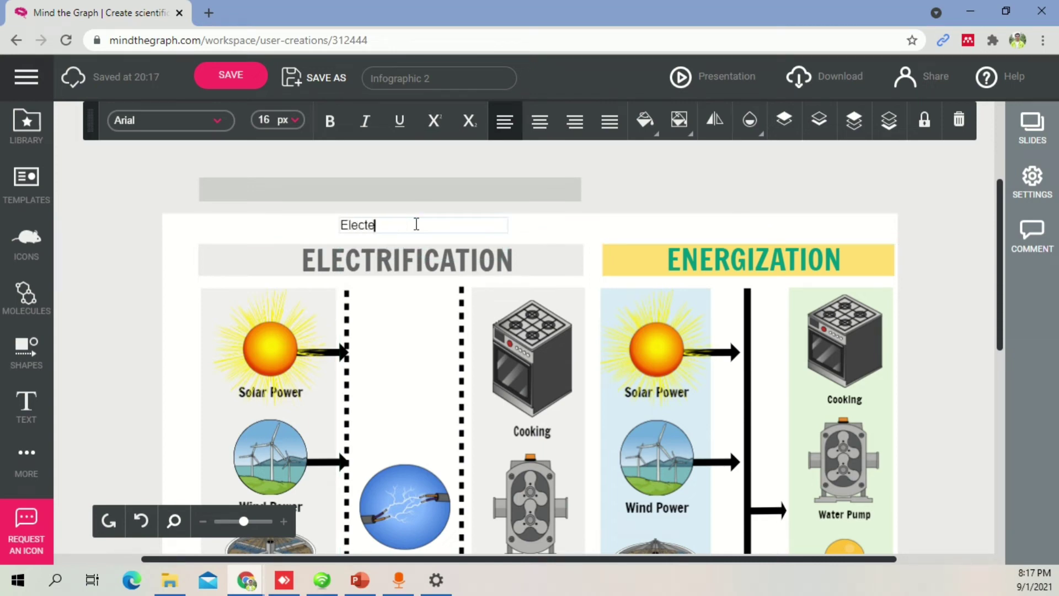
{"action": "type", "text": "ctrification"}
{"action": "double_click", "coordinate": [416, 224]}
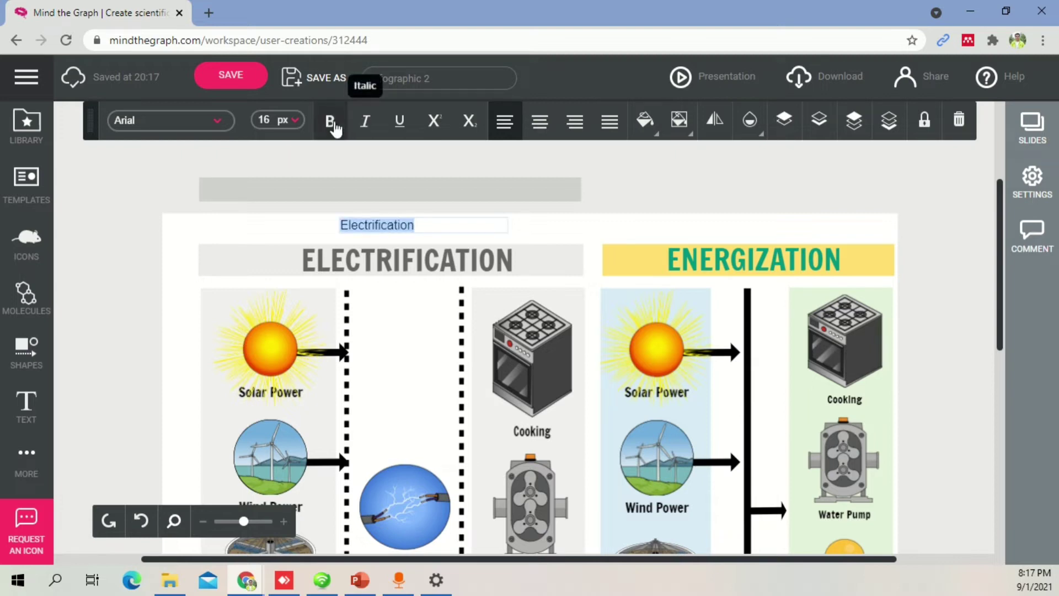